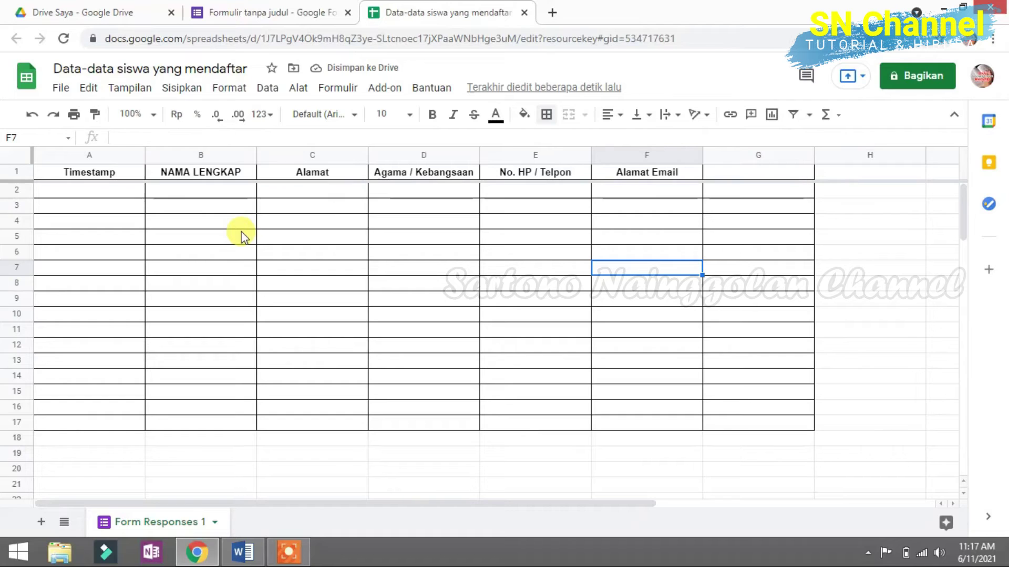
Step: Select the first empty response row, then go back to the form's responses page showing 0 responses
{"action": "left_click", "coordinate": [129, 193]}
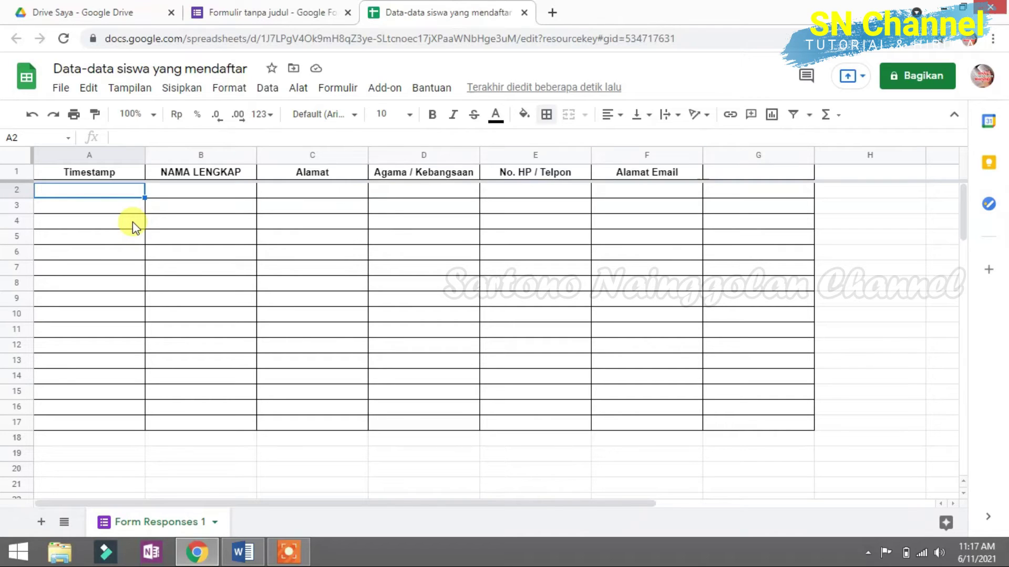
{"action": "left_click", "coordinate": [276, 14]}
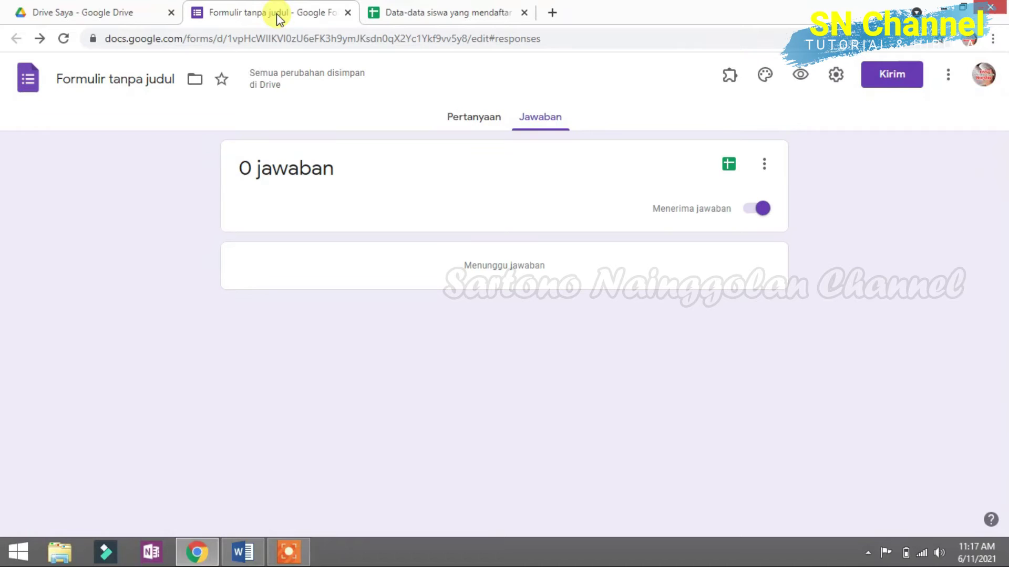
Step: From the question editor's More menu, bring up the Add-on marketplace for forms
{"action": "left_click", "coordinate": [472, 124]}
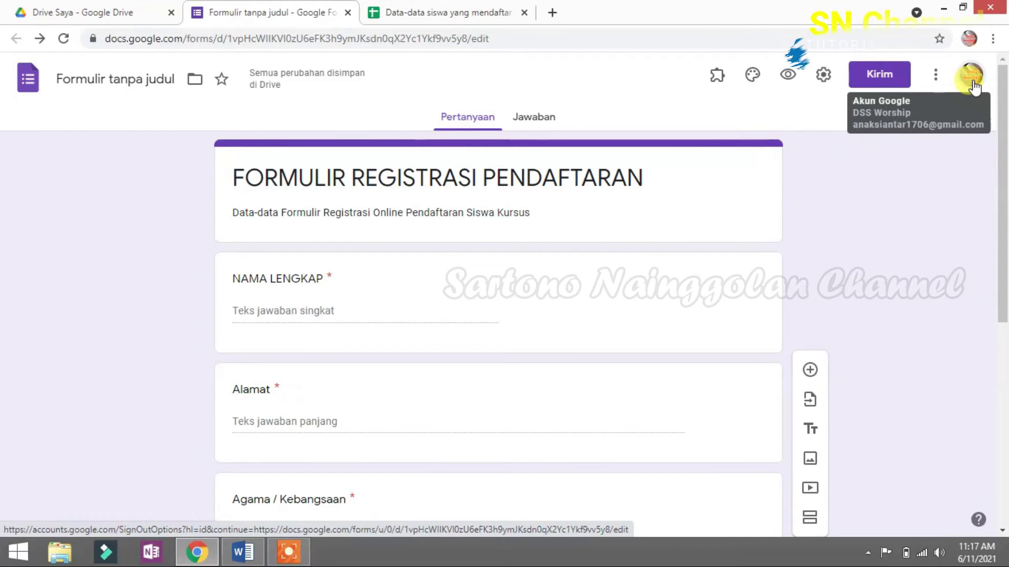
{"action": "left_click", "coordinate": [935, 79]}
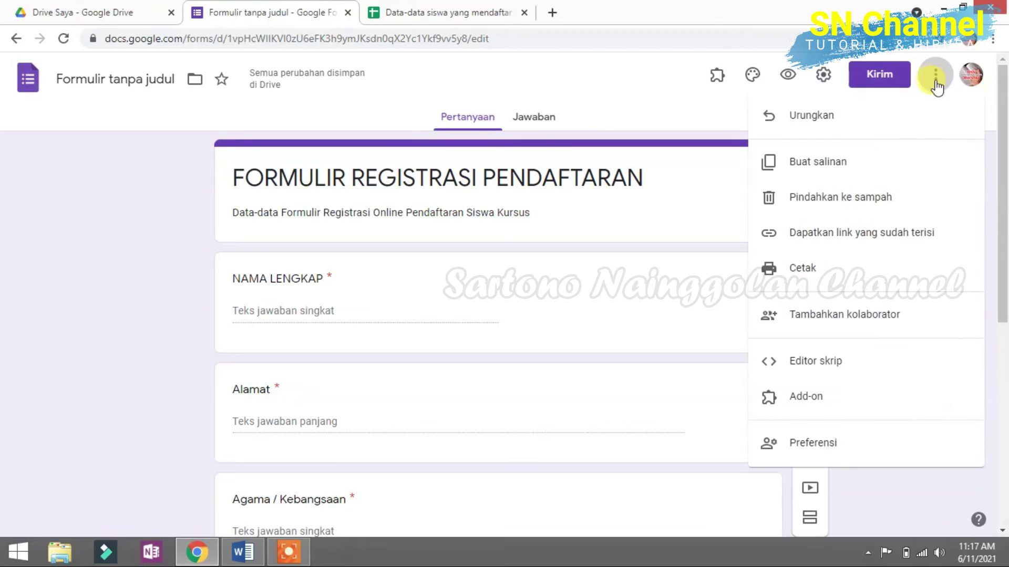
{"action": "left_click", "coordinate": [815, 397]}
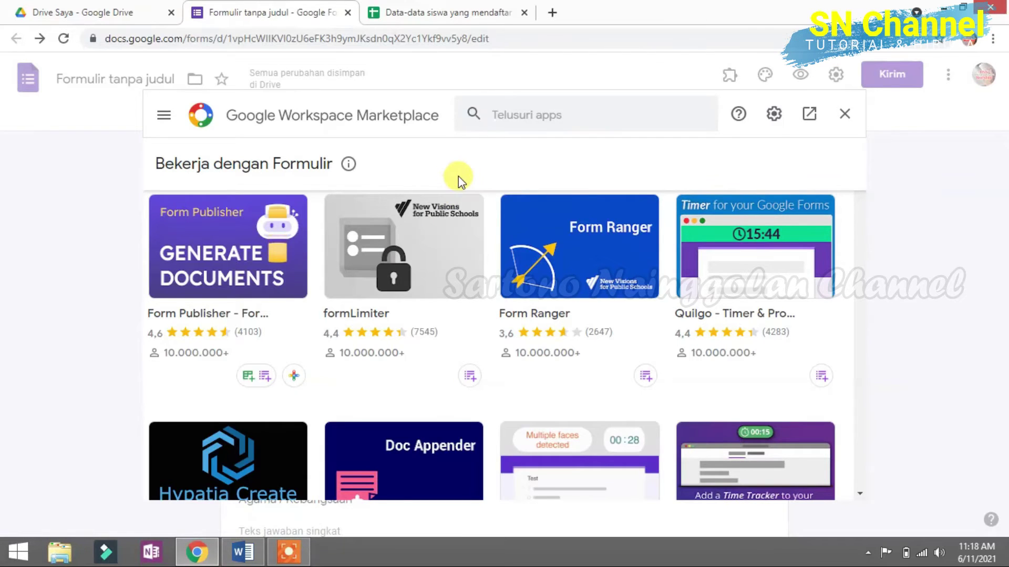
Step: Search the Marketplace for 'Signature'
{"action": "left_click", "coordinate": [536, 114]}
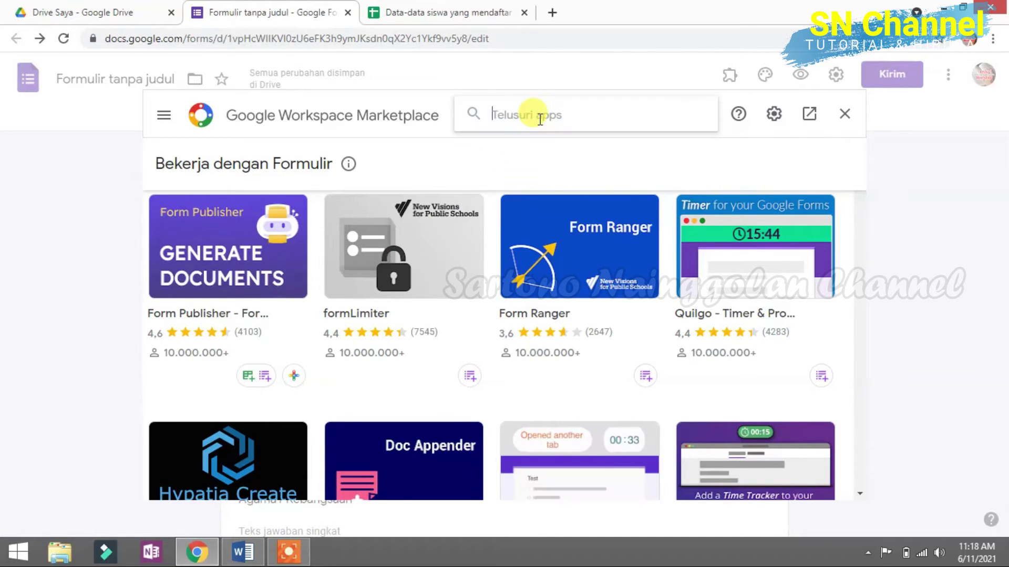
{"action": "type", "text": "s"}
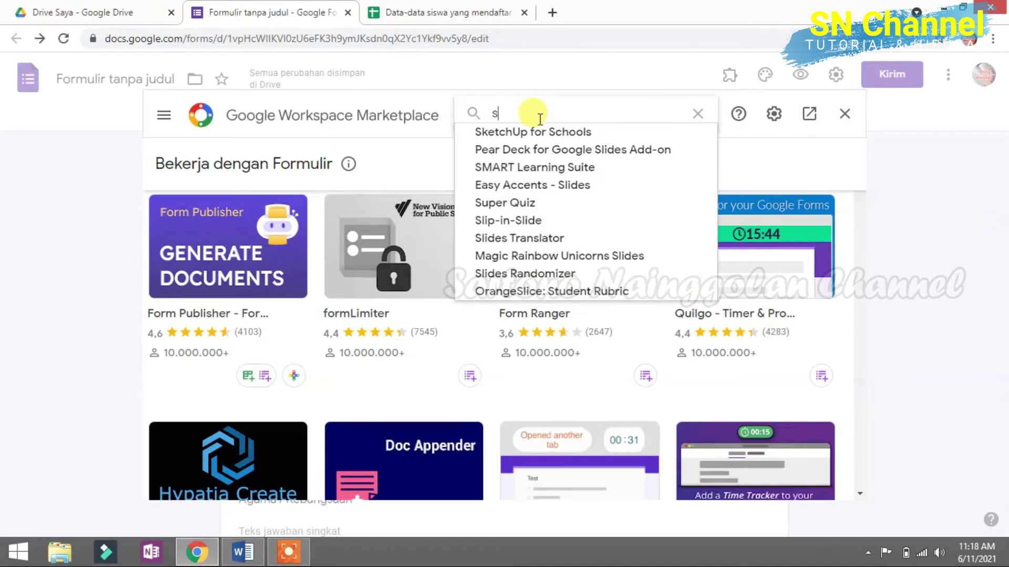
{"action": "type", "text": "igant"}
{"action": "key", "text": "BackSpace"}
{"action": "key", "text": "BackSpace"}
{"action": "type", "text": "na"}
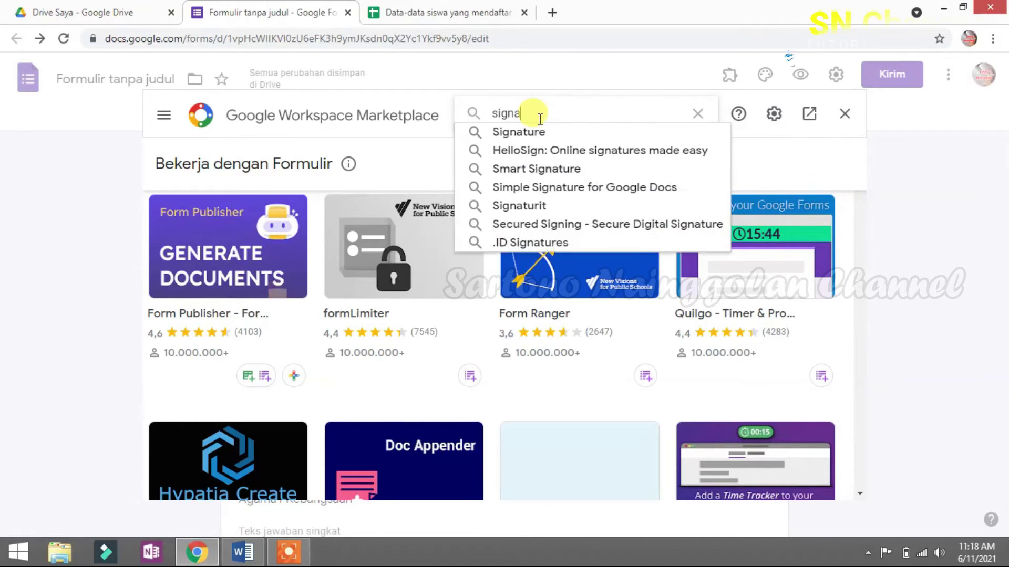
{"action": "left_click", "coordinate": [527, 131]}
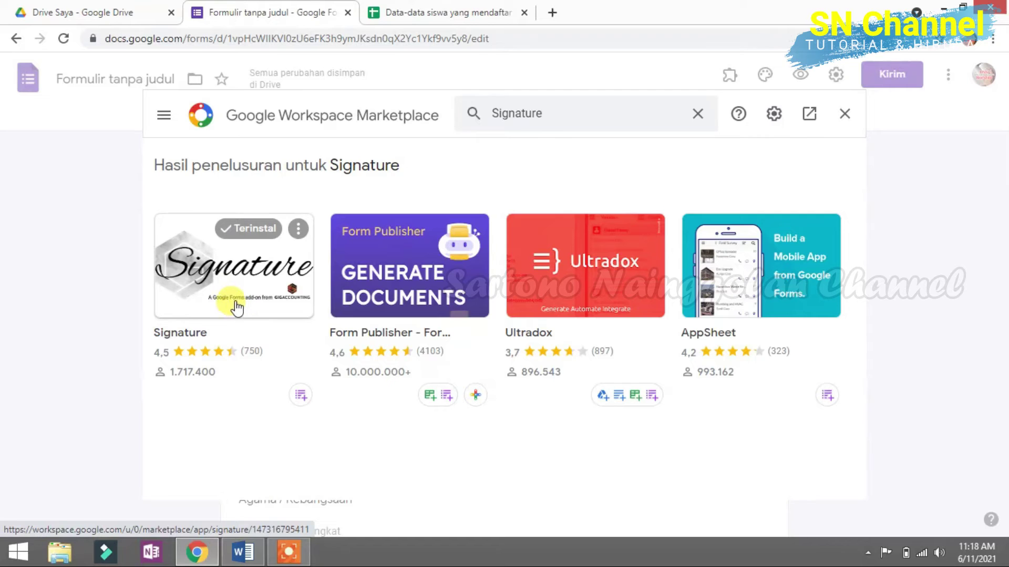
Step: Review the Signature add-on's page, confirming it is installed, and close the Marketplace
{"action": "left_click", "coordinate": [240, 304]}
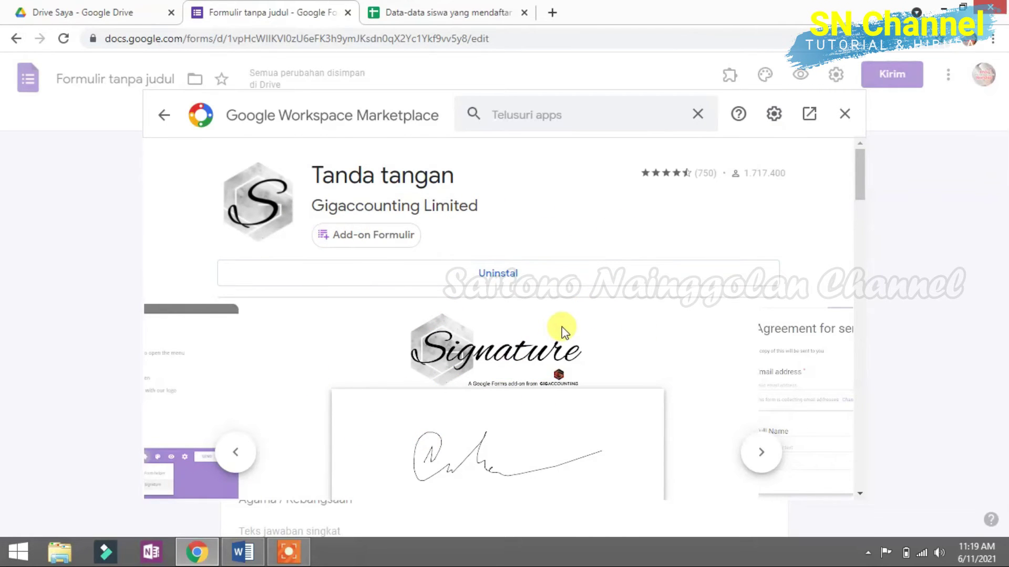
{"action": "scroll", "coordinate": [562, 331], "scroll_direction": "down", "scroll_amount": 1}
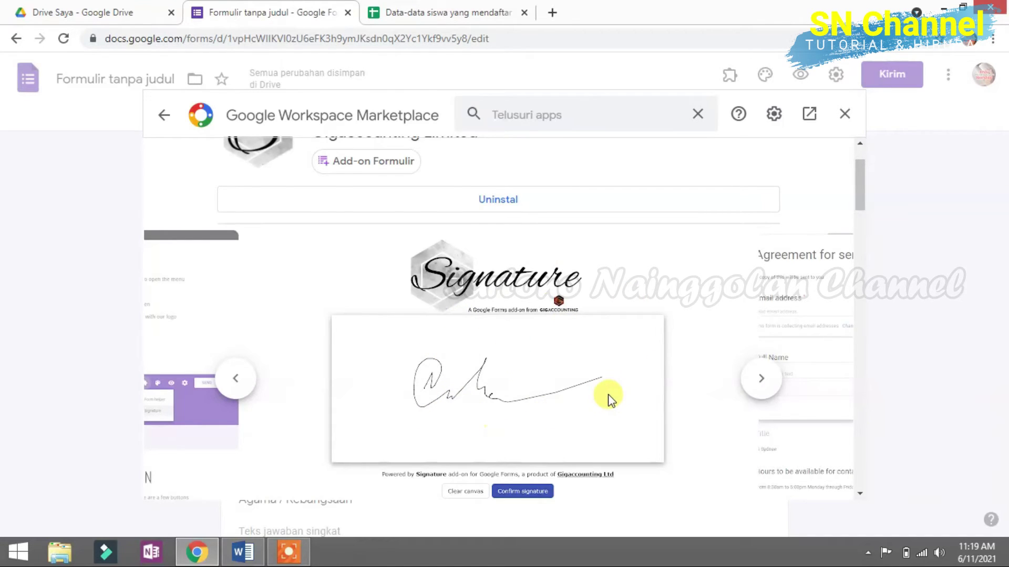
{"action": "scroll", "coordinate": [609, 399], "scroll_direction": "up", "scroll_amount": 1}
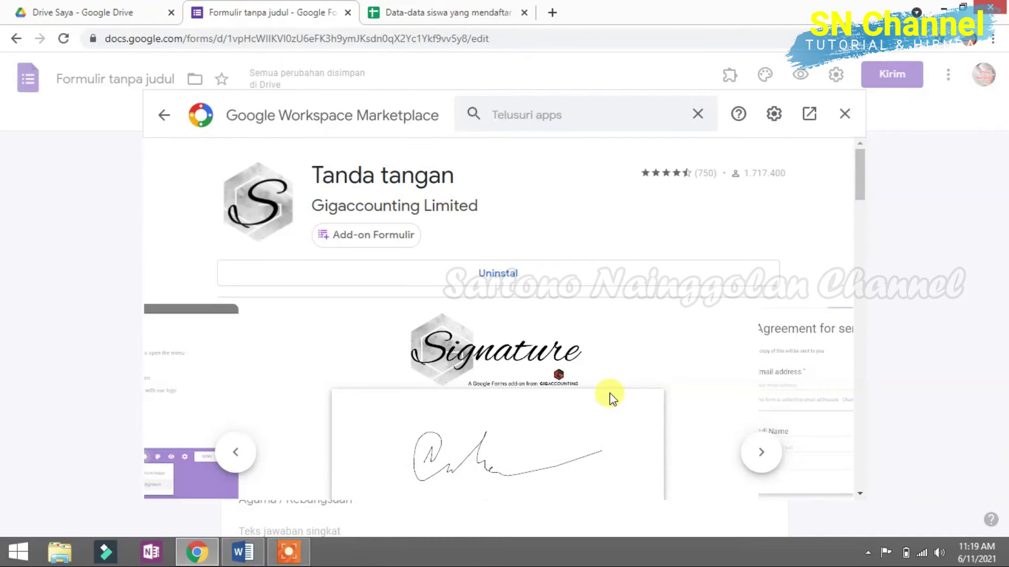
{"action": "left_click", "coordinate": [846, 114]}
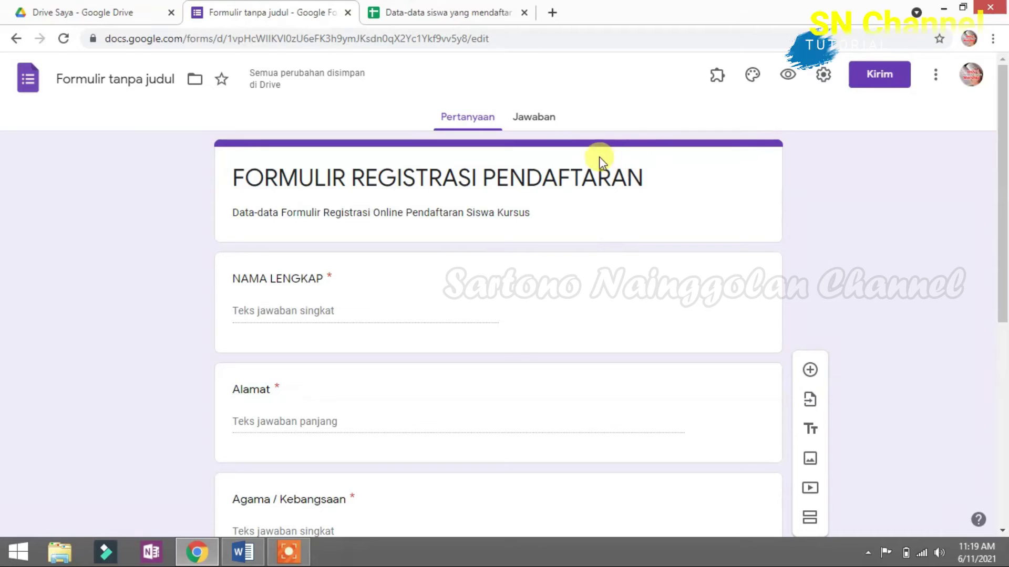
Step: Launch Tanda tangan from the Add-on menu and dismiss its help-only dialog
{"action": "left_click", "coordinate": [717, 79]}
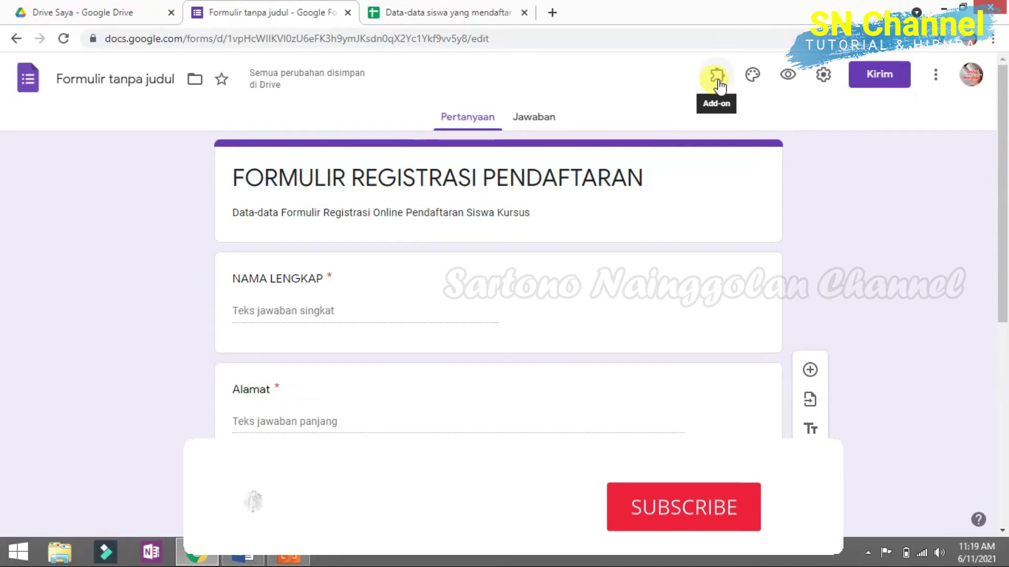
{"action": "left_click", "coordinate": [717, 78]}
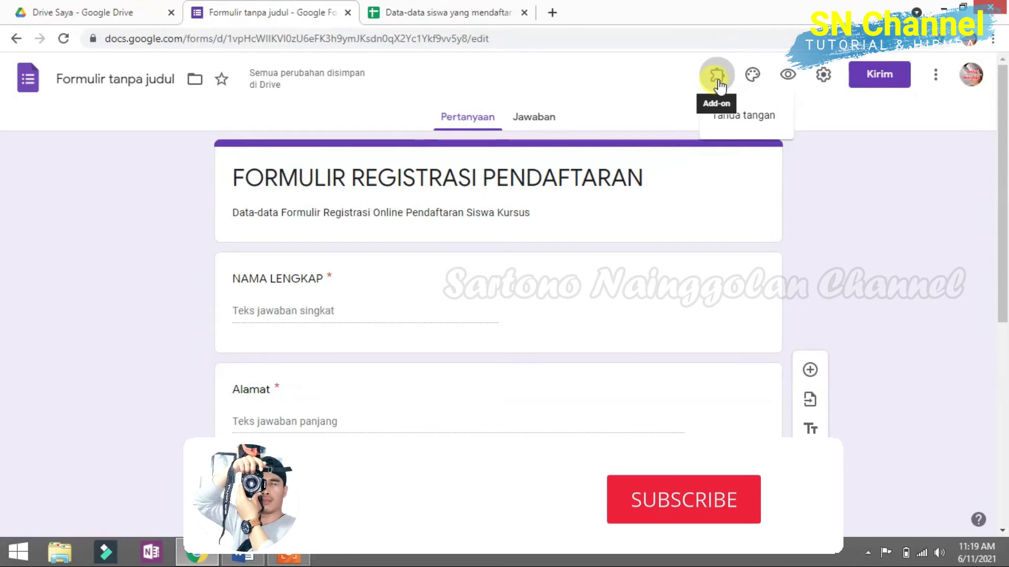
{"action": "left_click", "coordinate": [740, 116]}
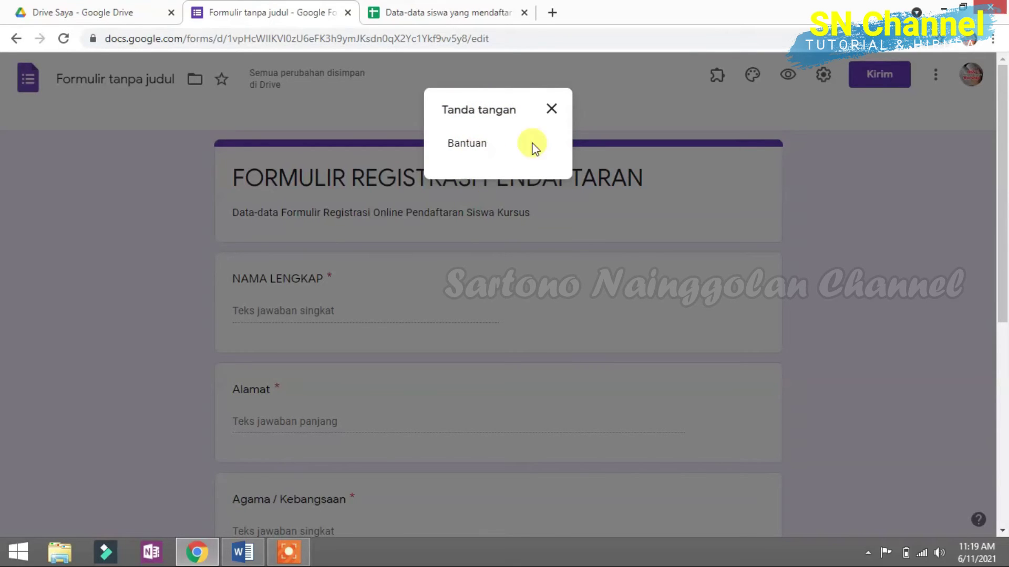
{"action": "left_click", "coordinate": [552, 109]}
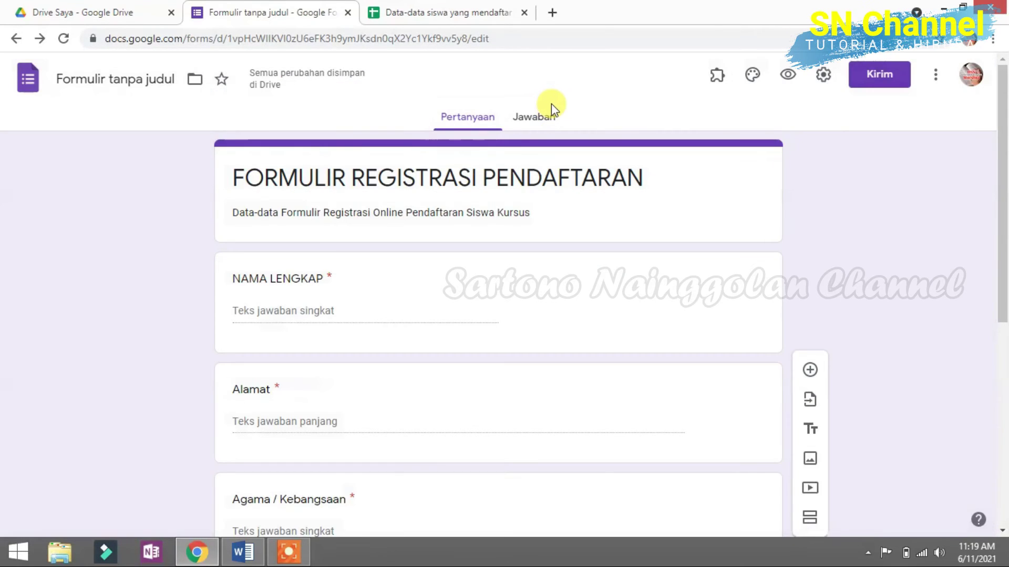
Step: Reload the form and reopen Add-on > Tanda tangan, which now offers Start
{"action": "left_click", "coordinate": [69, 45]}
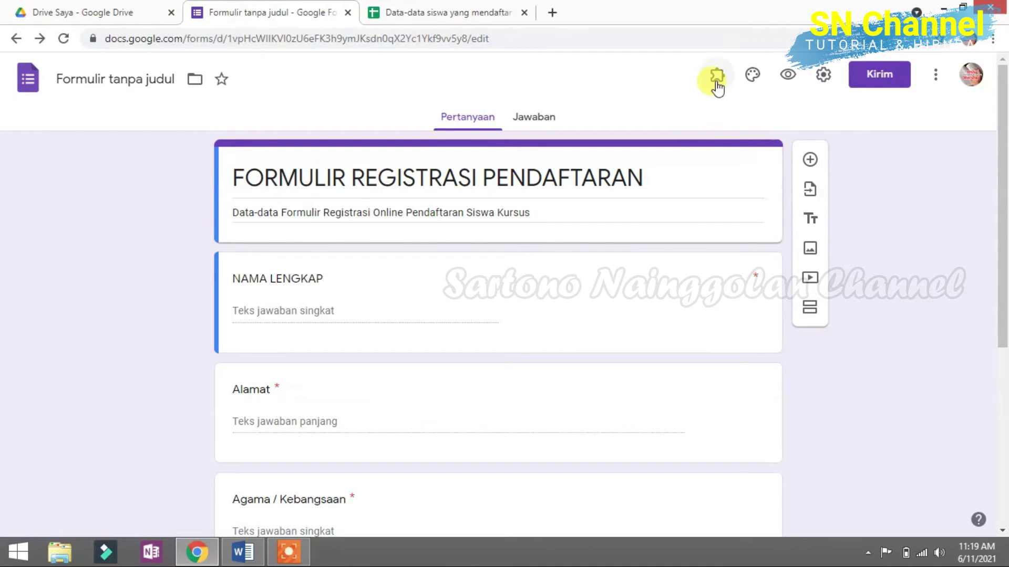
{"action": "left_click", "coordinate": [717, 84]}
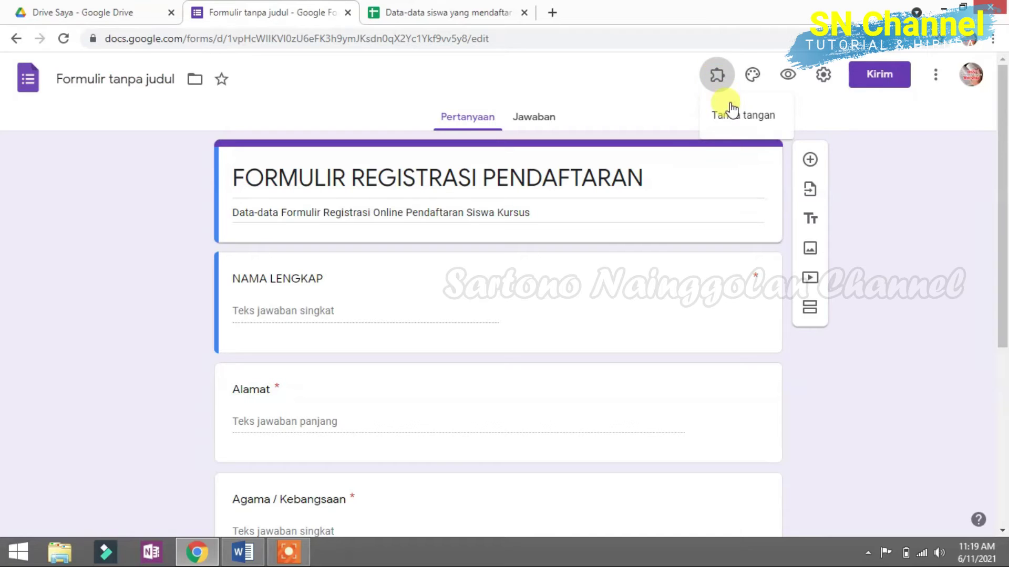
{"action": "left_click", "coordinate": [738, 118]}
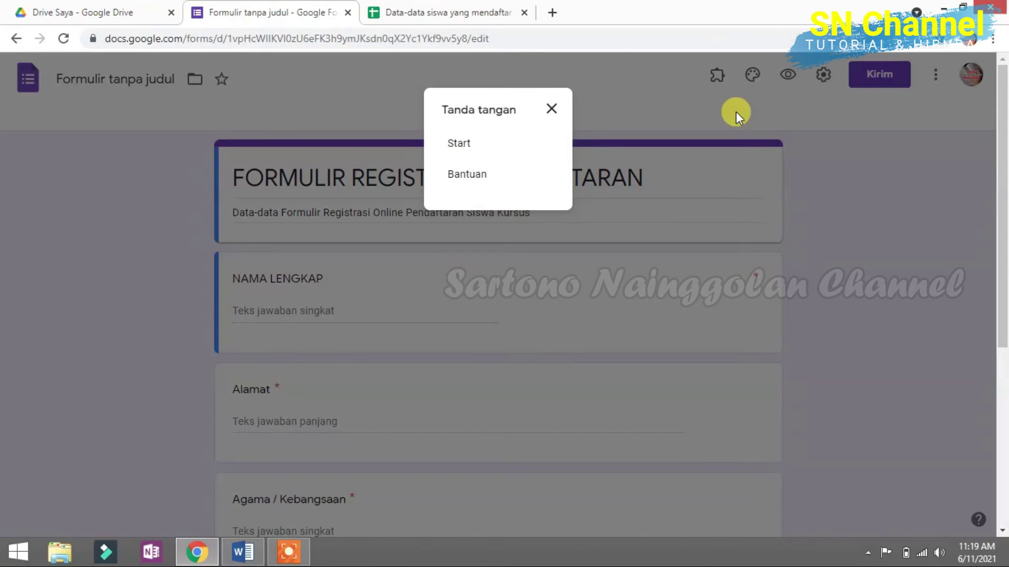
Step: Start the Tanda tangan sidebar and log in, showing 7 signatures available and 2 pending
{"action": "left_click", "coordinate": [467, 145]}
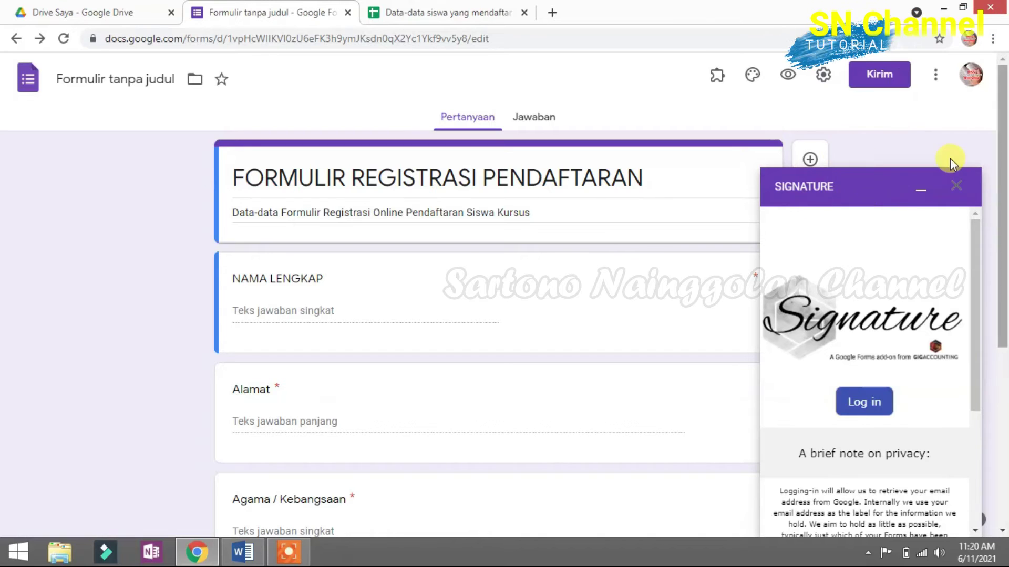
{"action": "scroll", "coordinate": [979, 317], "scroll_direction": "down", "scroll_amount": 2}
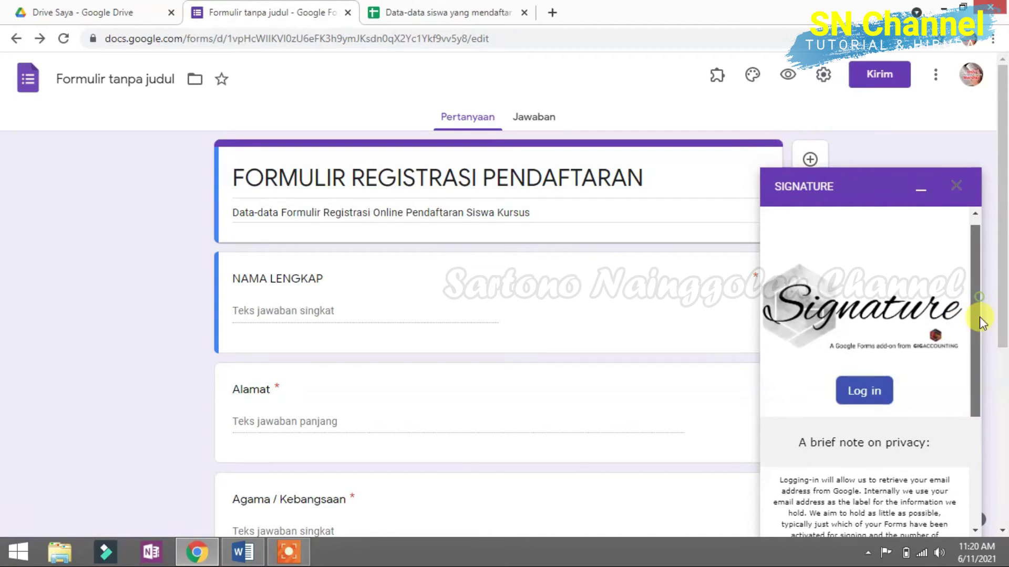
{"action": "left_click", "coordinate": [864, 298]}
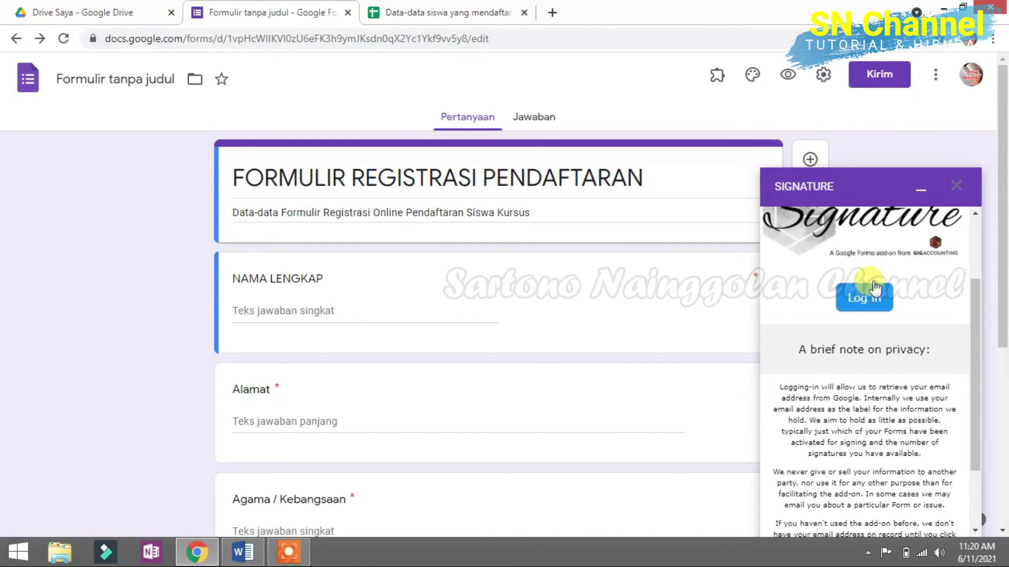
{"action": "left_click_drag", "start_coordinate": [968, 393], "coordinate": [968, 319]}
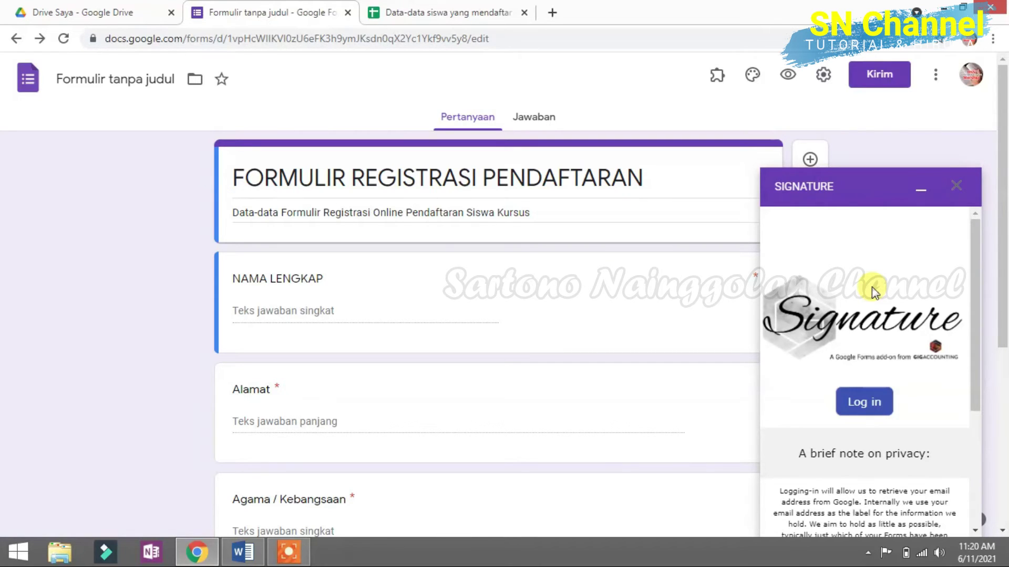
{"action": "left_click", "coordinate": [857, 412]}
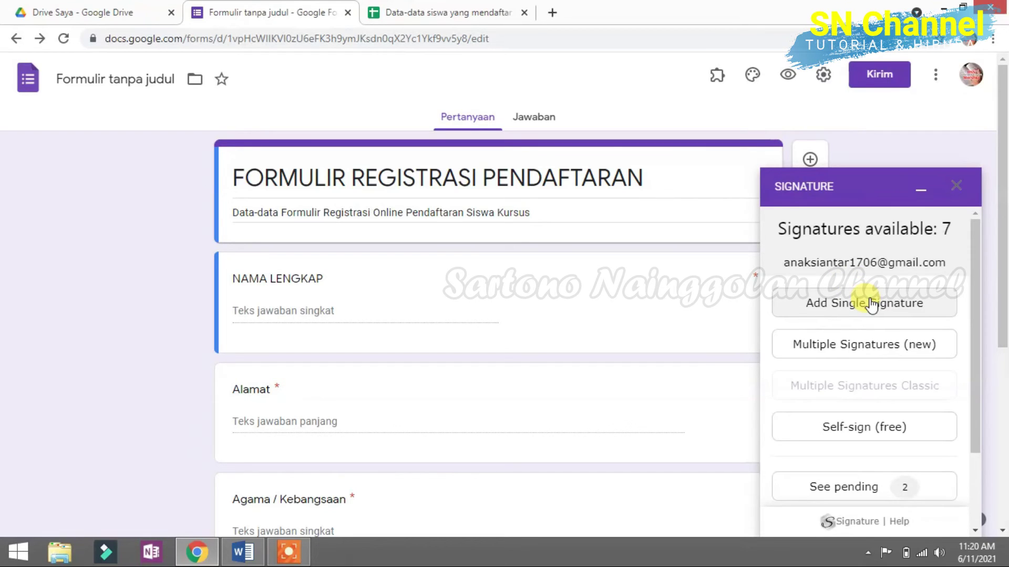
Step: Enable multiple signatures, accept signatures on responses, and copy the form's signing link
{"action": "left_click", "coordinate": [830, 351]}
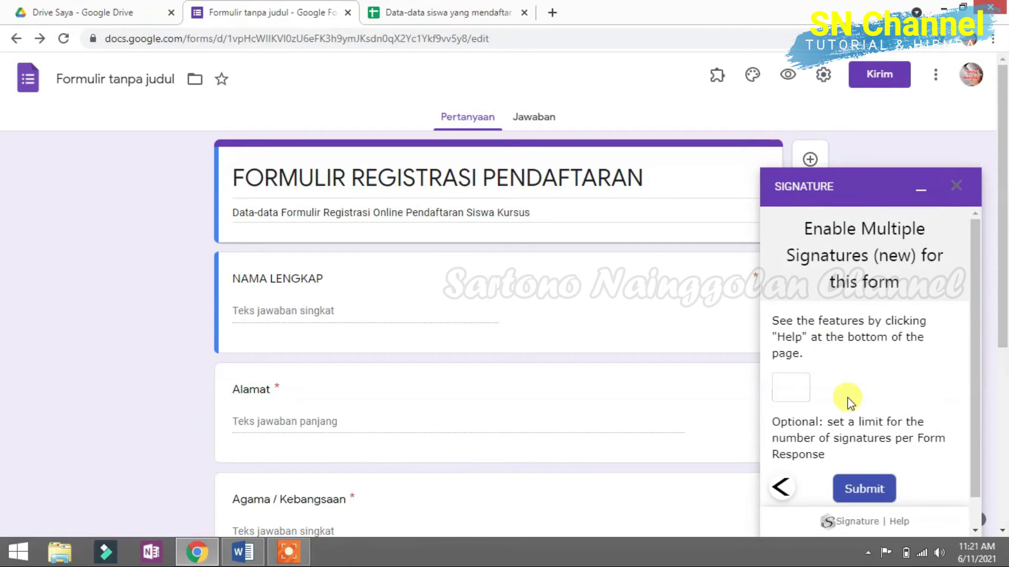
{"action": "scroll", "coordinate": [840, 399], "scroll_direction": "down", "scroll_amount": 1}
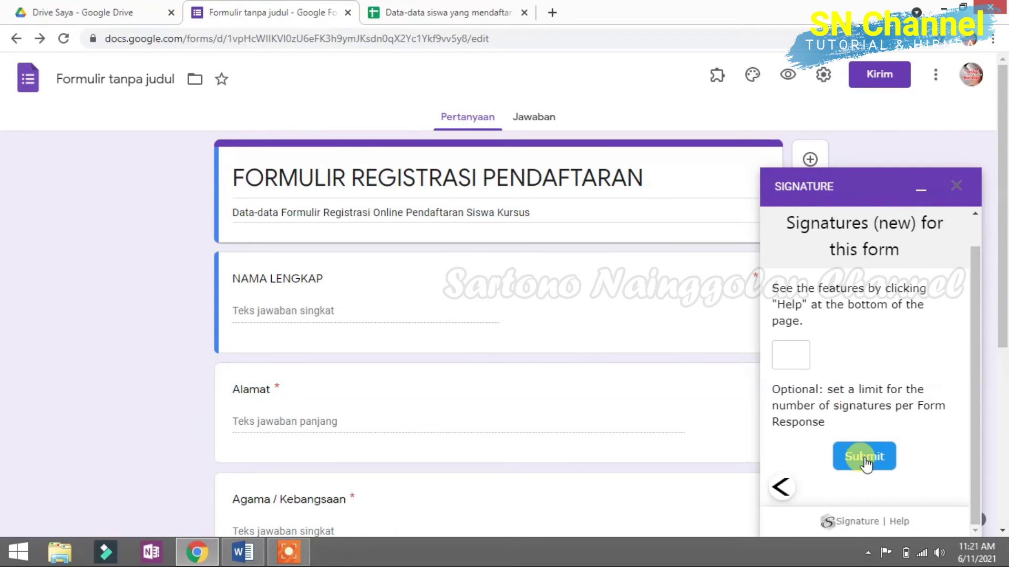
{"action": "left_click", "coordinate": [864, 458]}
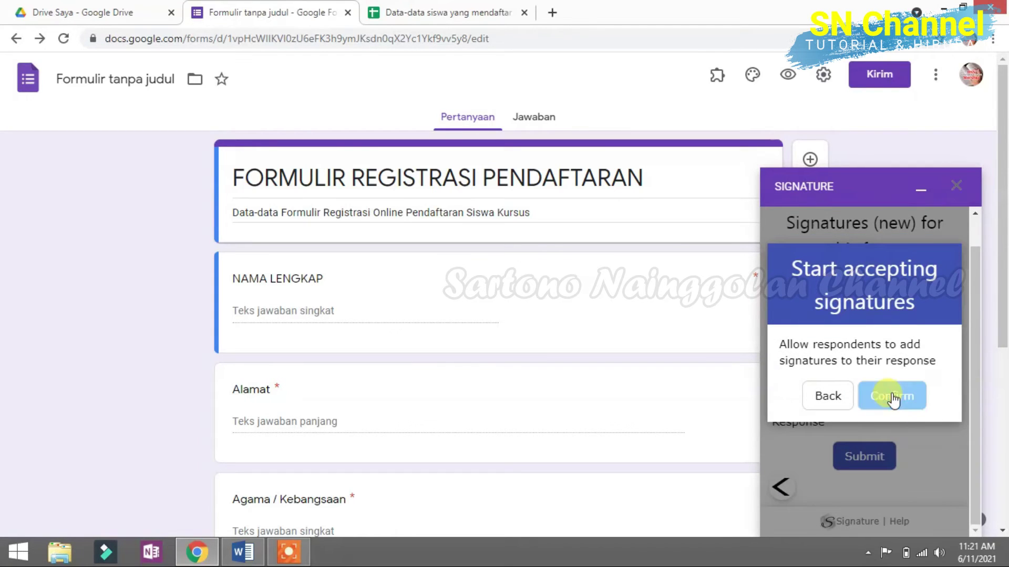
{"action": "left_click", "coordinate": [891, 396]}
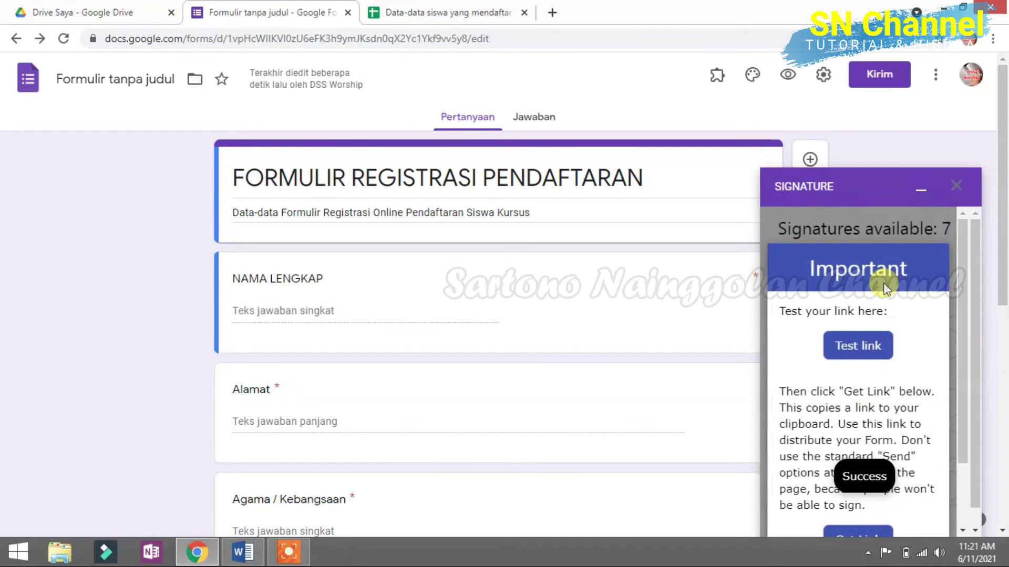
{"action": "scroll", "coordinate": [890, 288], "scroll_direction": "down", "scroll_amount": 2}
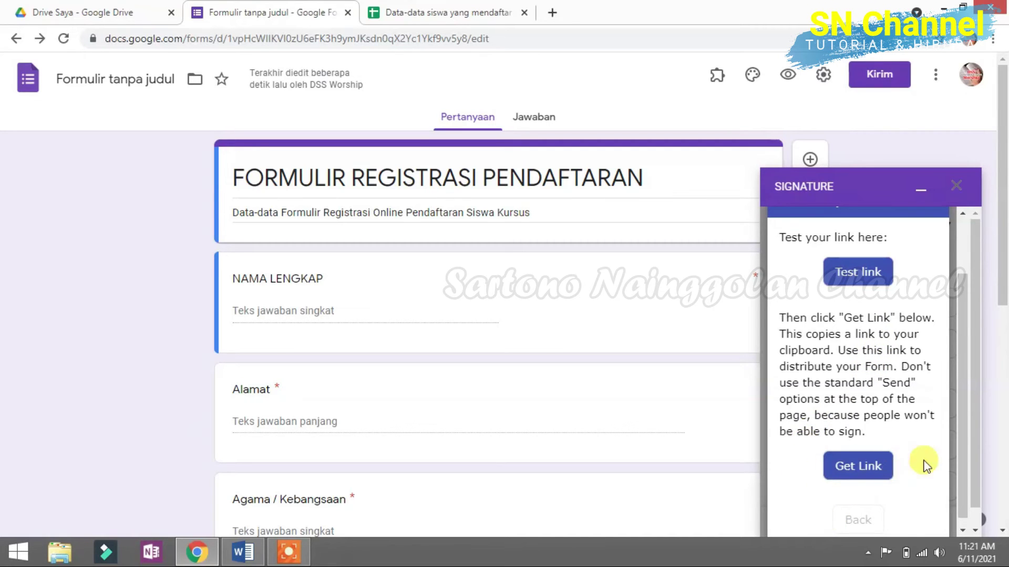
{"action": "left_click", "coordinate": [831, 467]}
Step: Check the standard Kirim share link, then copy the add-on's signing link with Get Link
{"action": "left_click", "coordinate": [884, 81]}
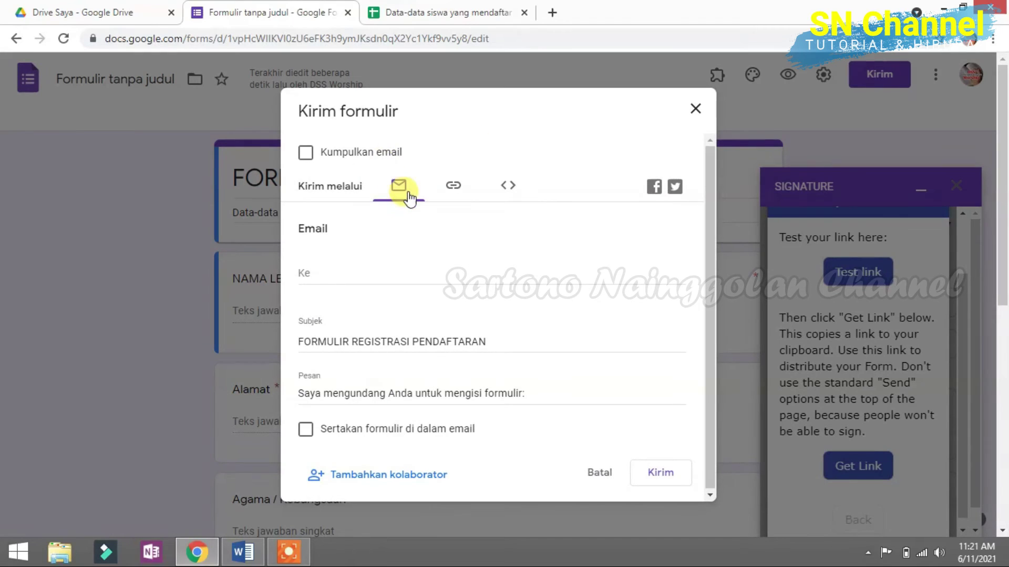
{"action": "left_click", "coordinate": [452, 187]}
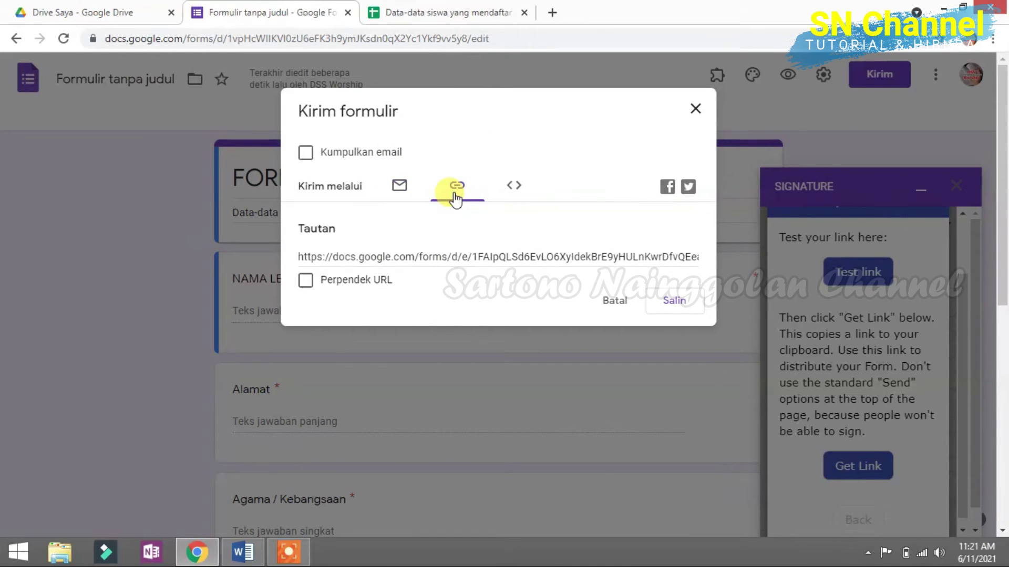
{"action": "left_click", "coordinate": [398, 258]}
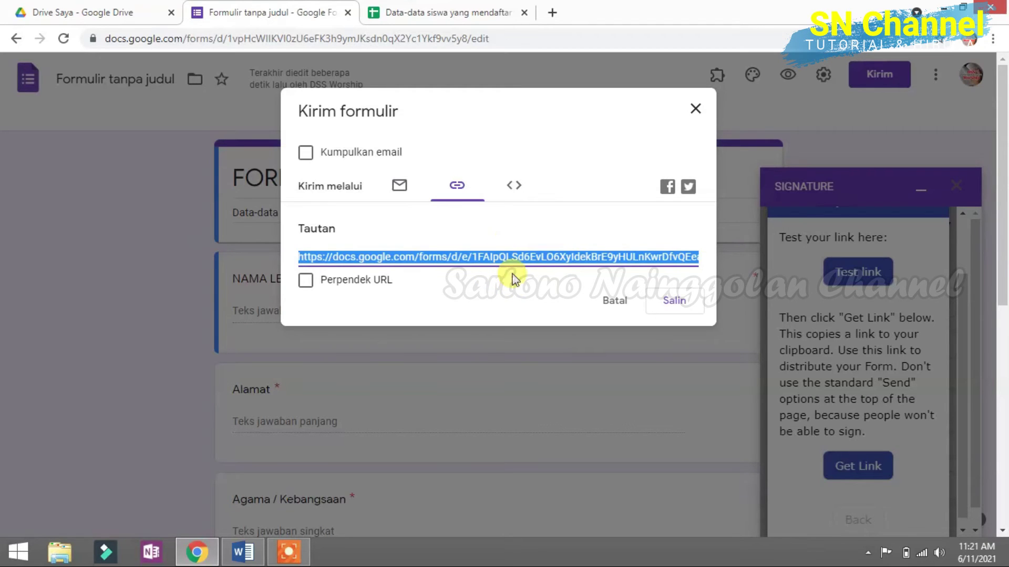
{"action": "left_click", "coordinate": [695, 108]}
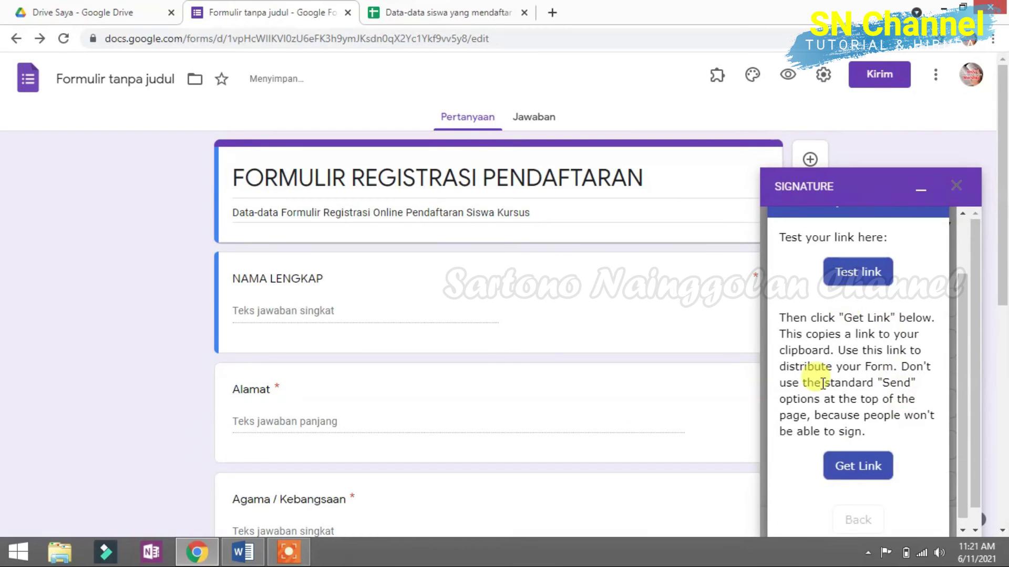
{"action": "left_click", "coordinate": [870, 470]}
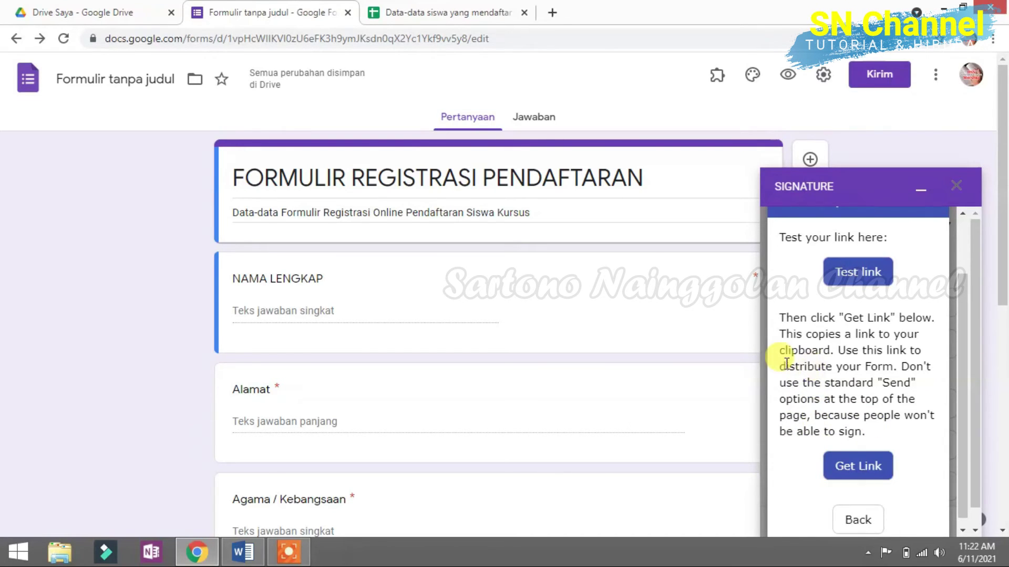
Step: Paste the copied signing link into a new tab's address bar and load it
{"action": "left_click", "coordinate": [552, 13]}
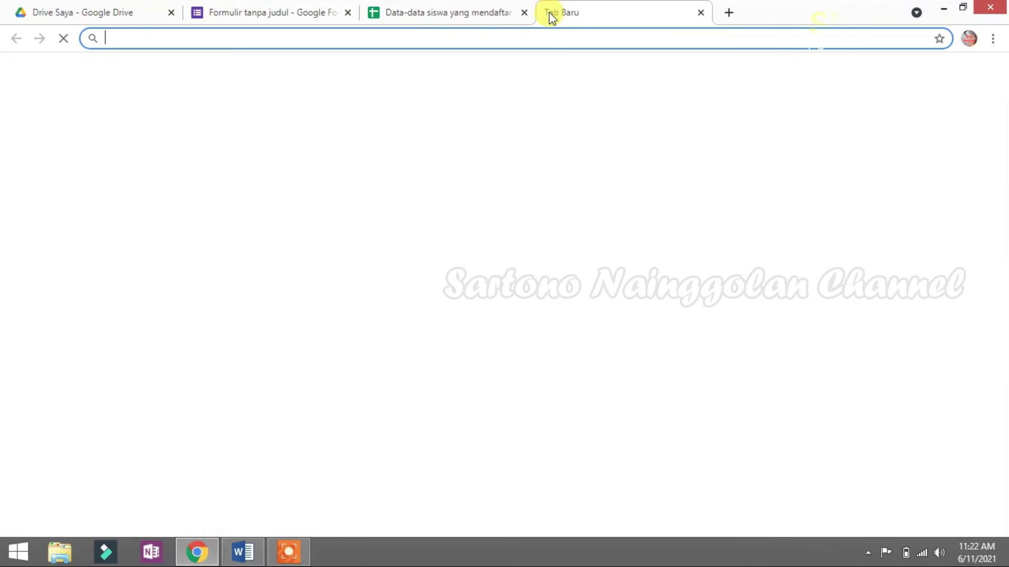
{"action": "right_click", "coordinate": [430, 40]}
{"action": "left_click", "coordinate": [470, 116]}
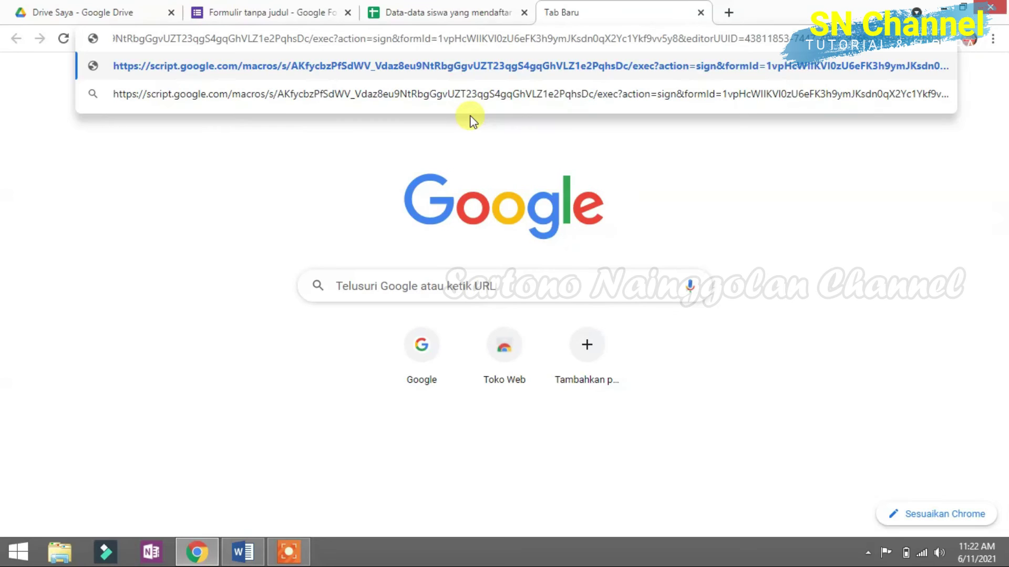
{"action": "key", "text": "Return"}
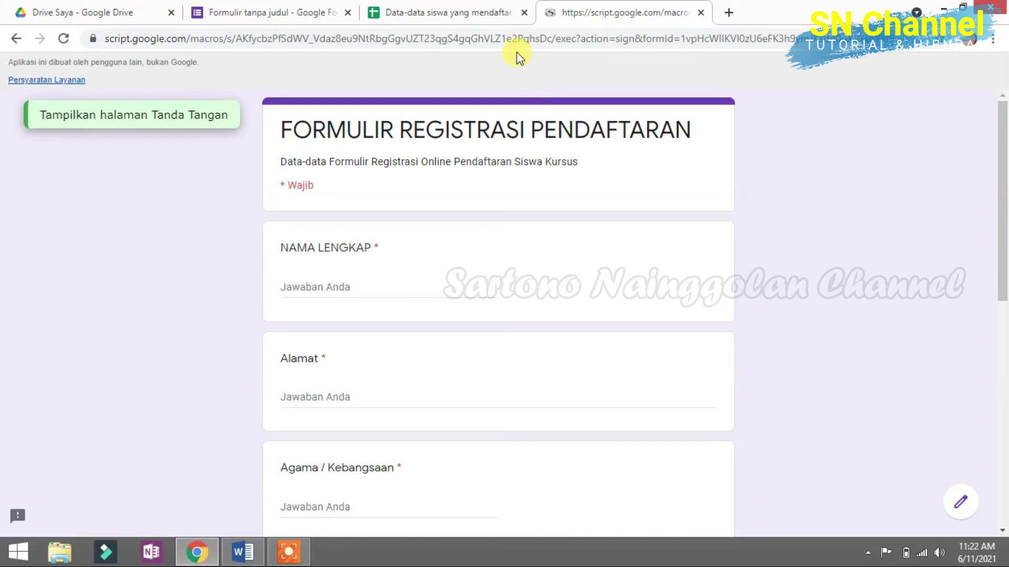
Step: Copy the signing page's URL from the address bar
{"action": "left_click", "coordinate": [544, 39]}
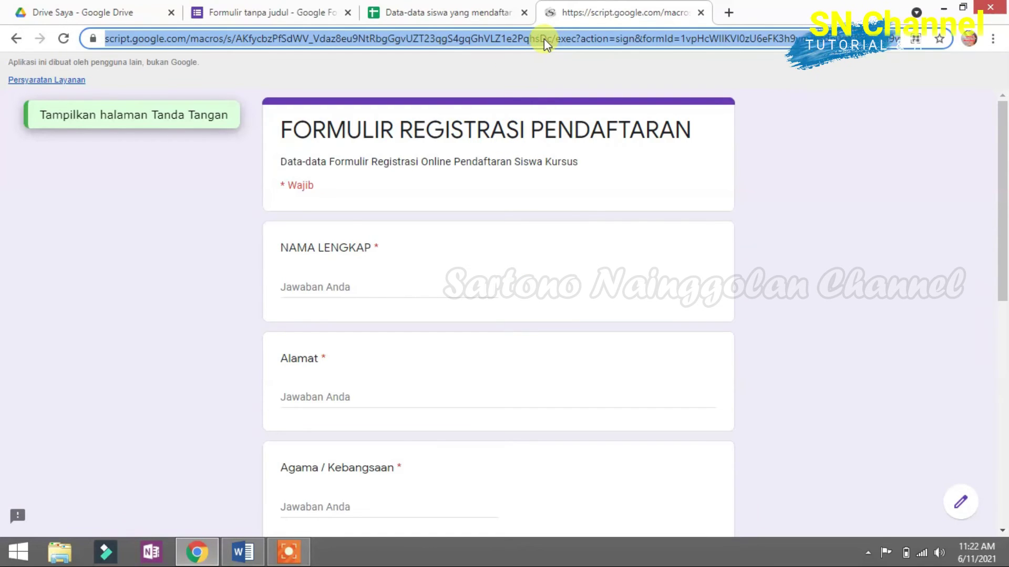
{"action": "right_click", "coordinate": [544, 39]}
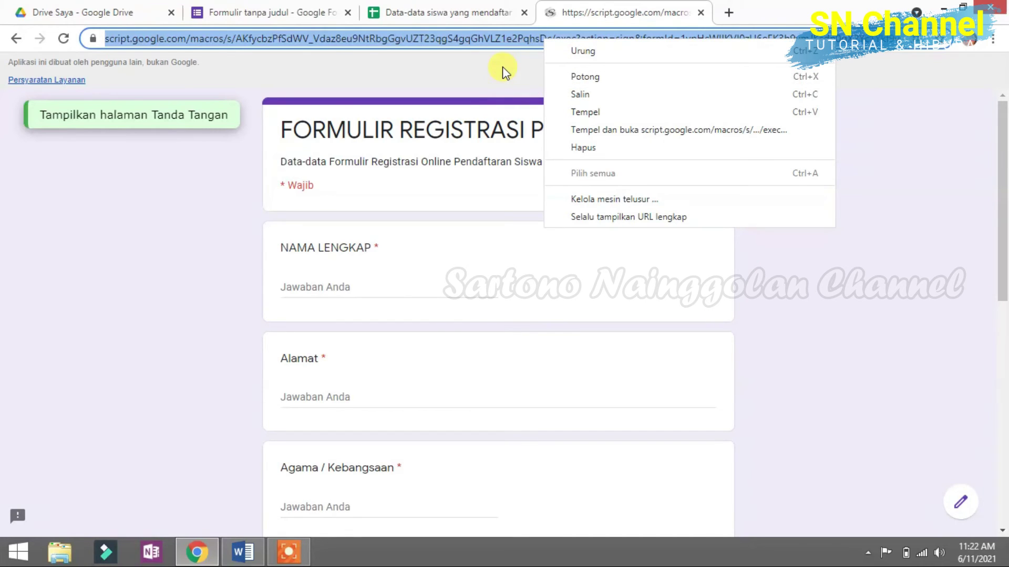
{"action": "left_click", "coordinate": [592, 96]}
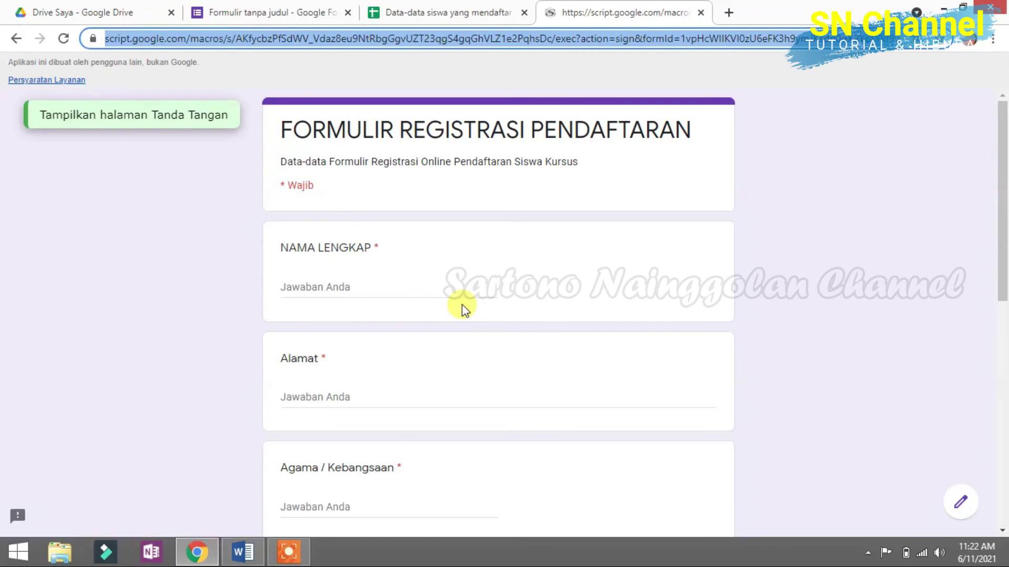
Step: Enter the registrant's full name and address answers
{"action": "left_click", "coordinate": [361, 292]}
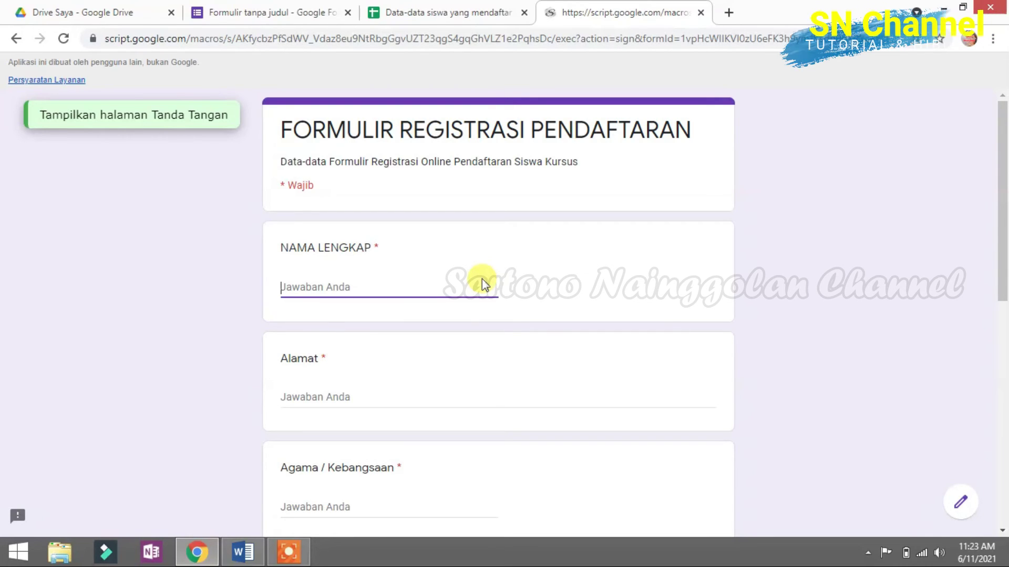
{"action": "type", "text": "TONO"}
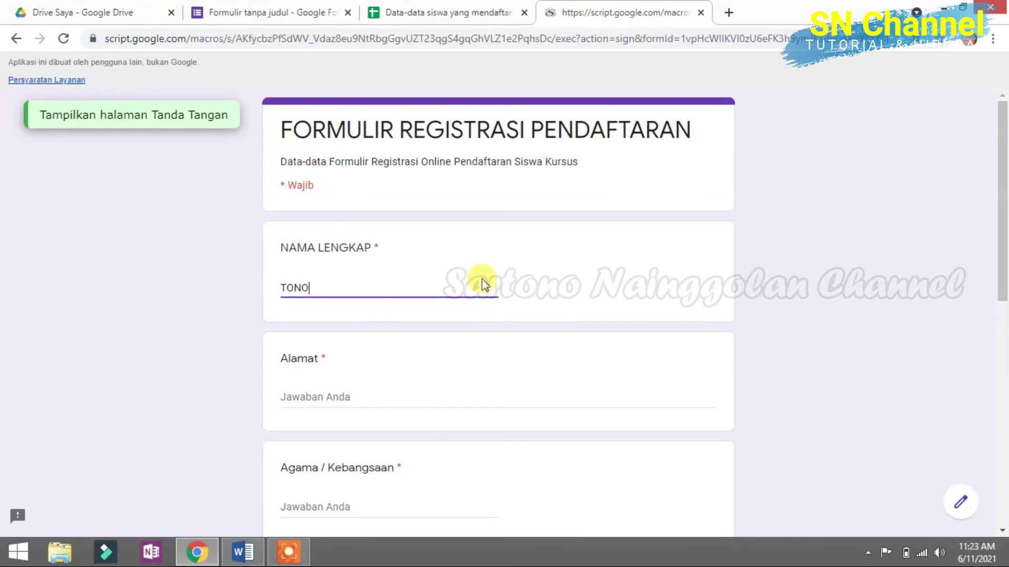
{"action": "left_click_drag", "start_coordinate": [354, 288], "coordinate": [294, 288]}
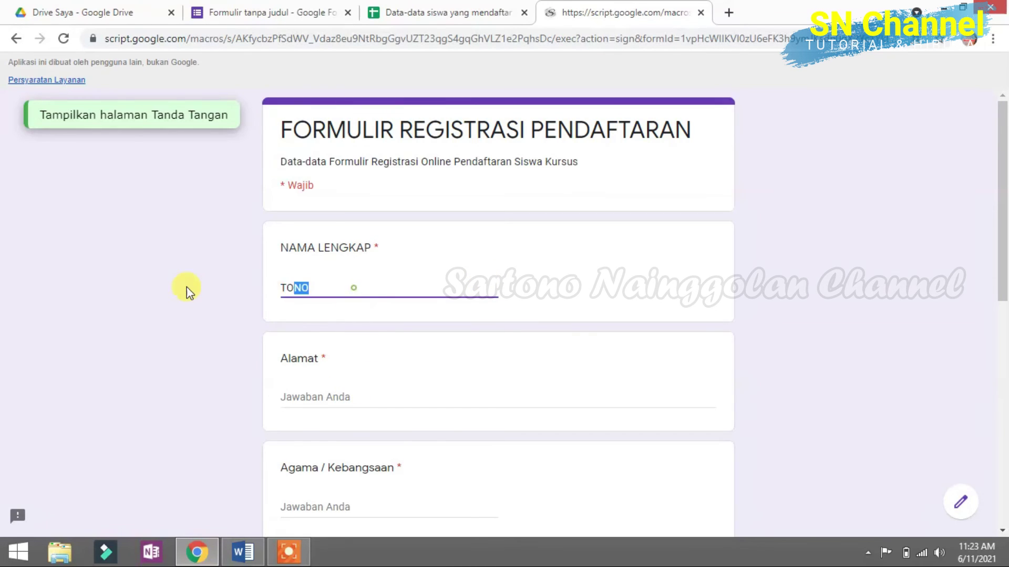
{"action": "type", "text": "NO CHANNEL"}
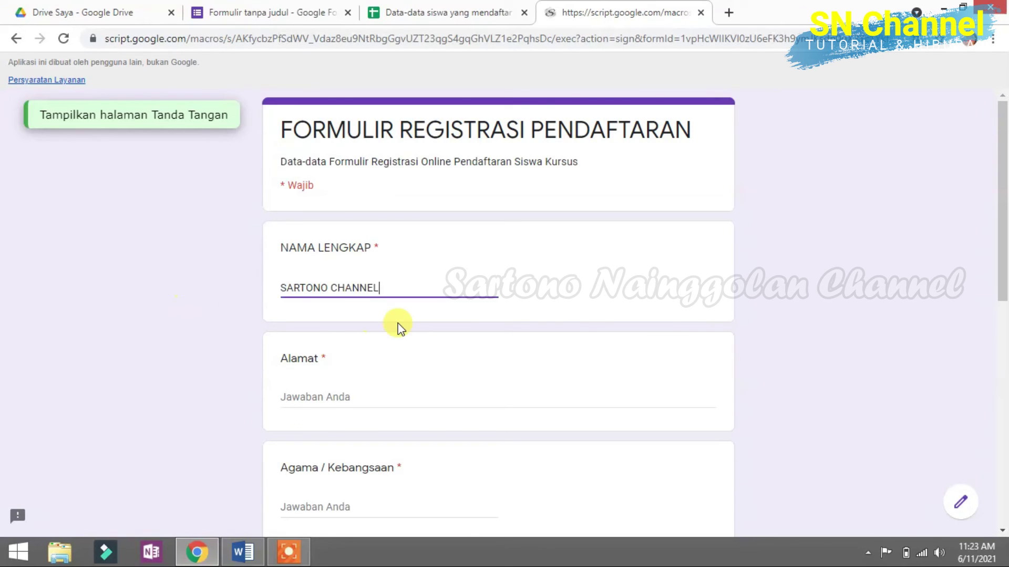
{"action": "scroll", "coordinate": [394, 326], "scroll_direction": "down", "scroll_amount": 1}
{"action": "left_click", "coordinate": [334, 323]}
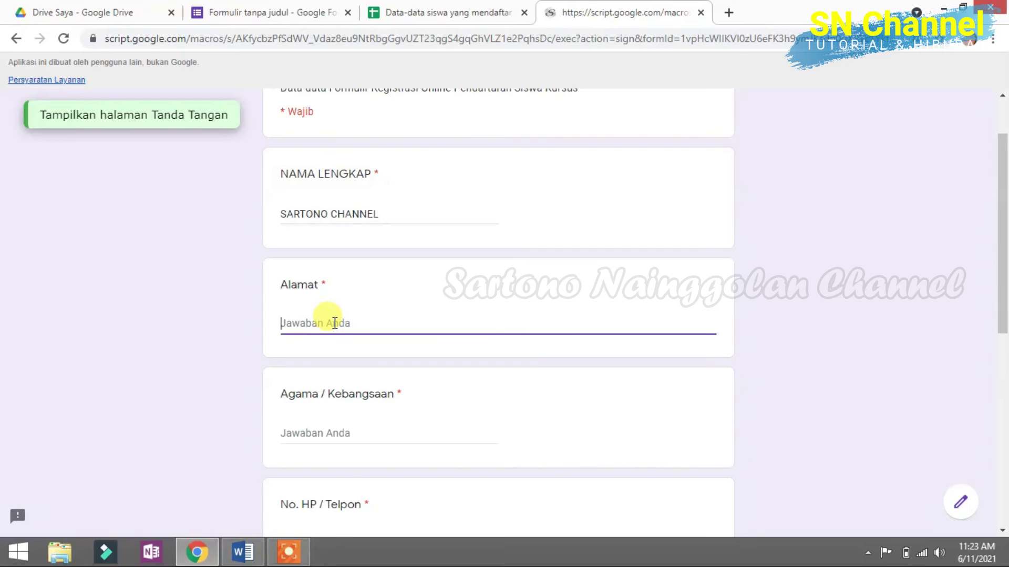
{"action": "type", "text": "Pemaya"}
Step: Answer Agama / Kebangsaan with 'Kristen / Indonesia', then enter the phone number and e-mail address
{"action": "scroll", "coordinate": [336, 368], "scroll_direction": "down", "scroll_amount": 1}
{"action": "left_click", "coordinate": [361, 358]}
{"action": "type", "text": "Kristen / In"}
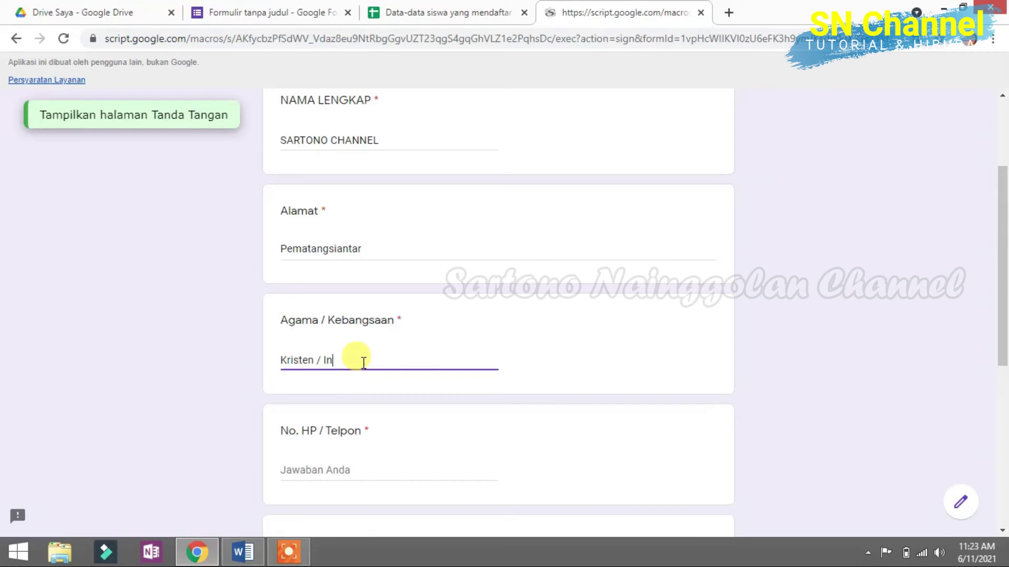
{"action": "type", "text": "donesia"}
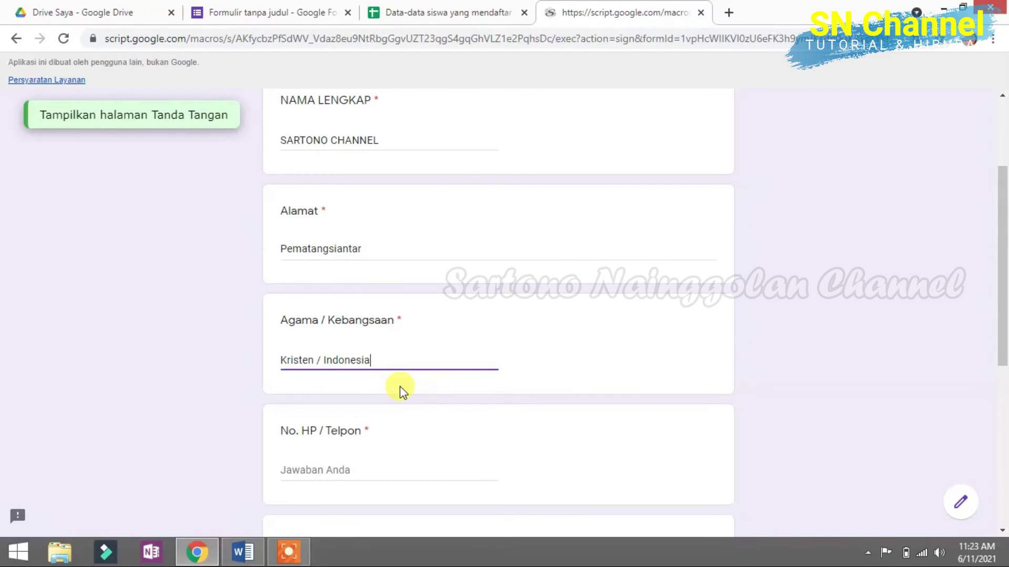
{"action": "scroll", "coordinate": [365, 391], "scroll_direction": "down", "scroll_amount": 1}
{"action": "left_click", "coordinate": [364, 400]}
{"action": "type", "text": "123456789"}
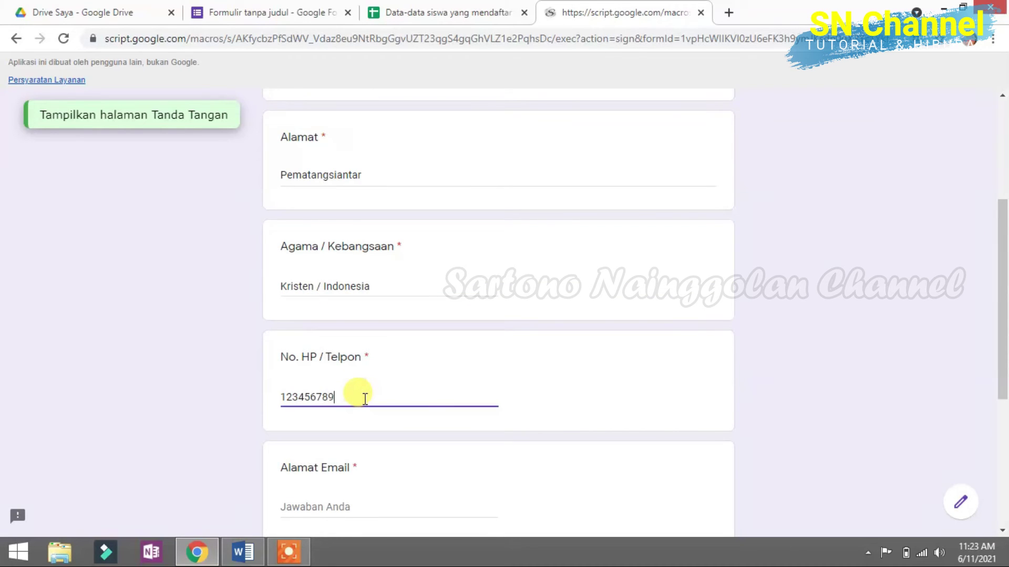
{"action": "scroll", "coordinate": [349, 386], "scroll_direction": "down", "scroll_amount": 2}
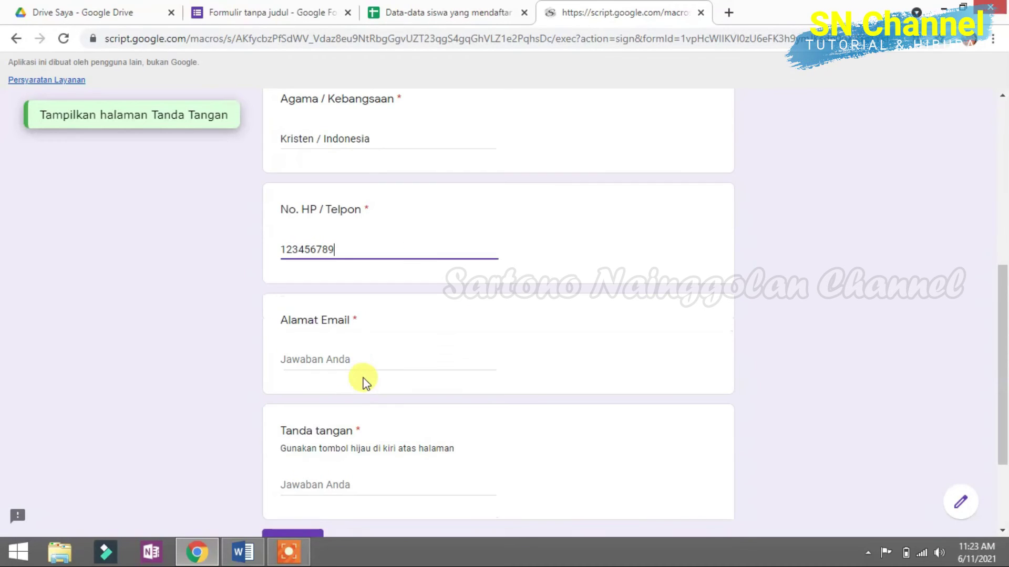
{"action": "left_click", "coordinate": [400, 361]}
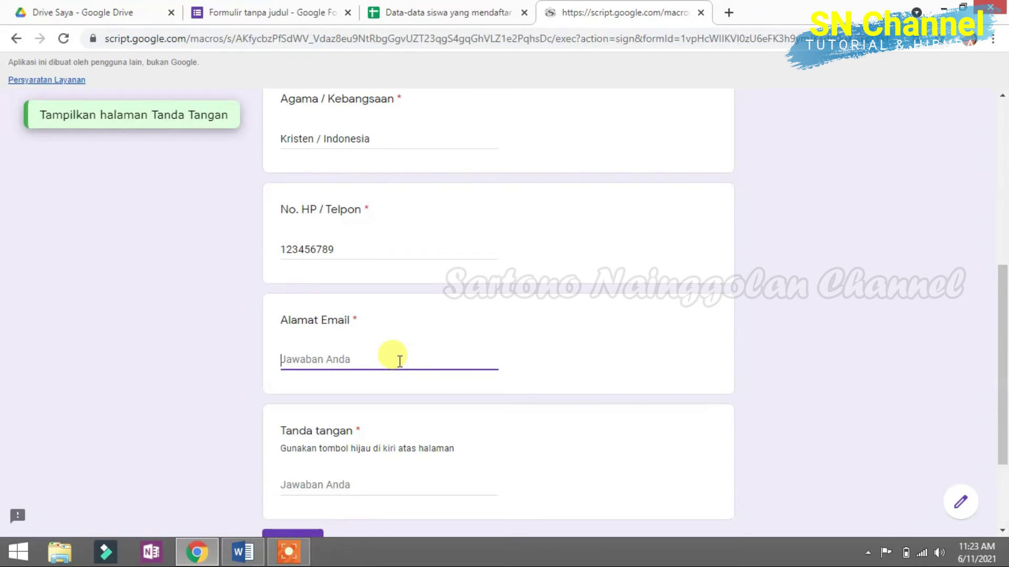
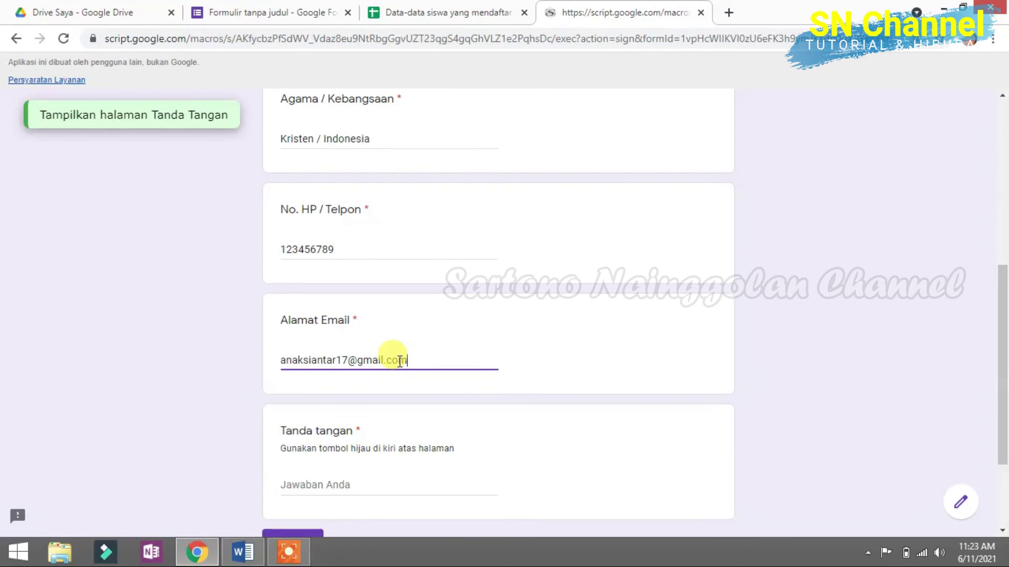
{"action": "scroll", "coordinate": [401, 405], "scroll_direction": "down", "scroll_amount": 3}
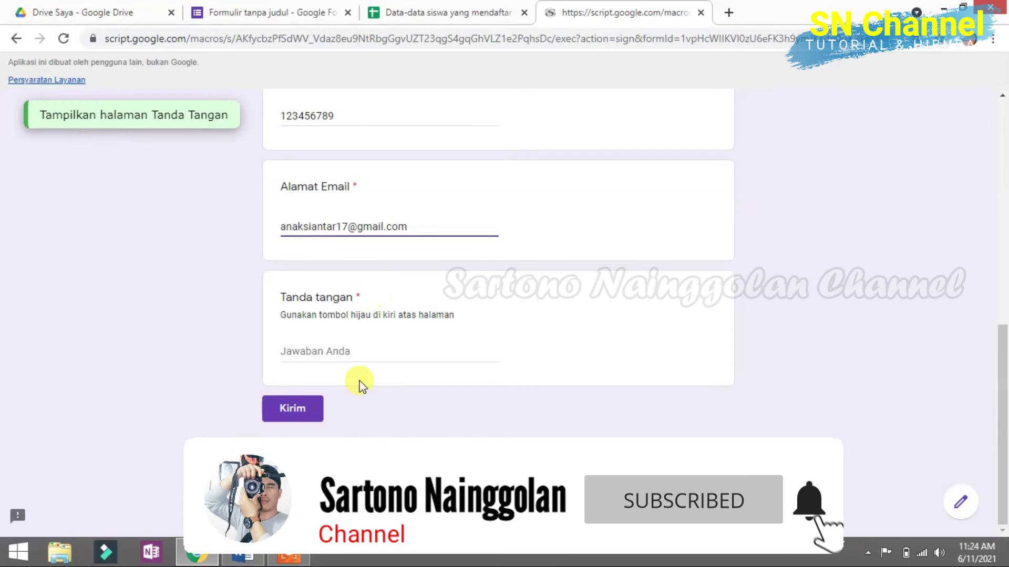
{"action": "left_click", "coordinate": [351, 352]}
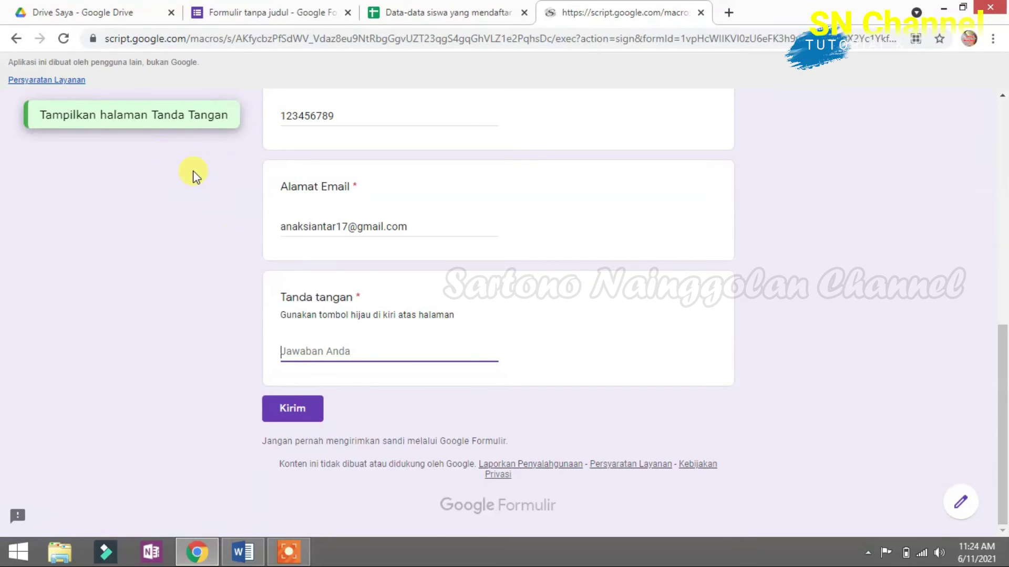
Step: Draw a three-stroke signature on the Tanda Tangan page and save it
{"action": "left_click", "coordinate": [137, 123]}
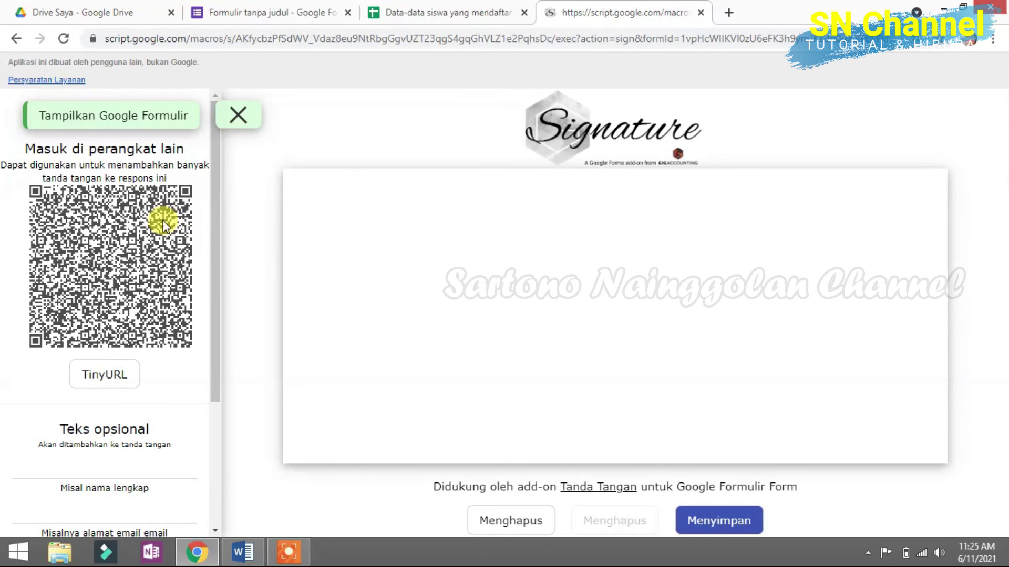
{"action": "mouse_move", "coordinate": [518, 300]}
{"action": "left_mouse_down"}
{"action": "mouse_move", "coordinate": [561, 364]}
{"action": "mouse_move", "coordinate": [640, 319]}
{"action": "left_mouse_up"}
{"action": "left_click_drag", "start_coordinate": [624, 259], "coordinate": [623, 363]}
{"action": "left_click_drag", "start_coordinate": [561, 333], "coordinate": [720, 321]}
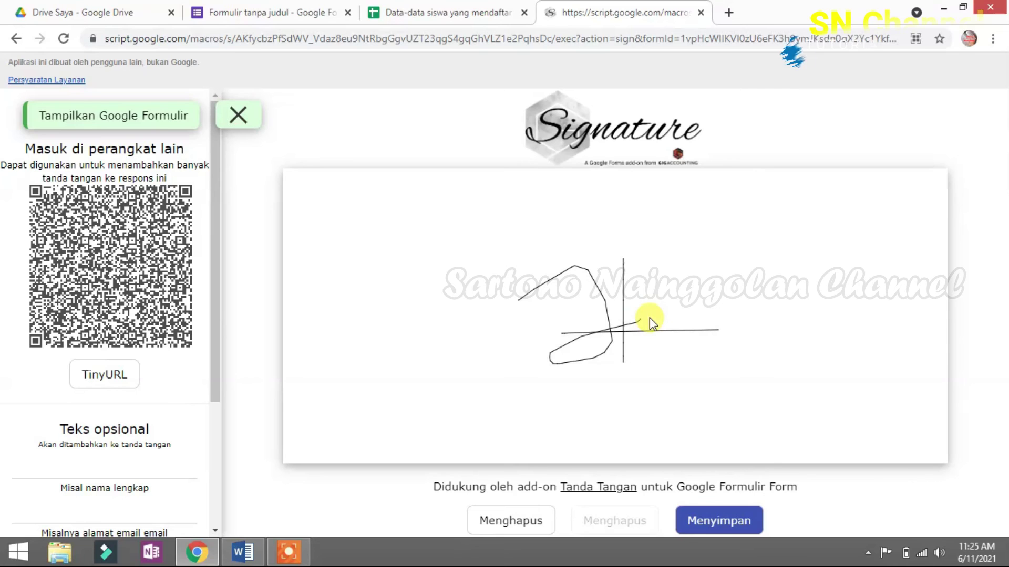
{"action": "left_click", "coordinate": [712, 525]}
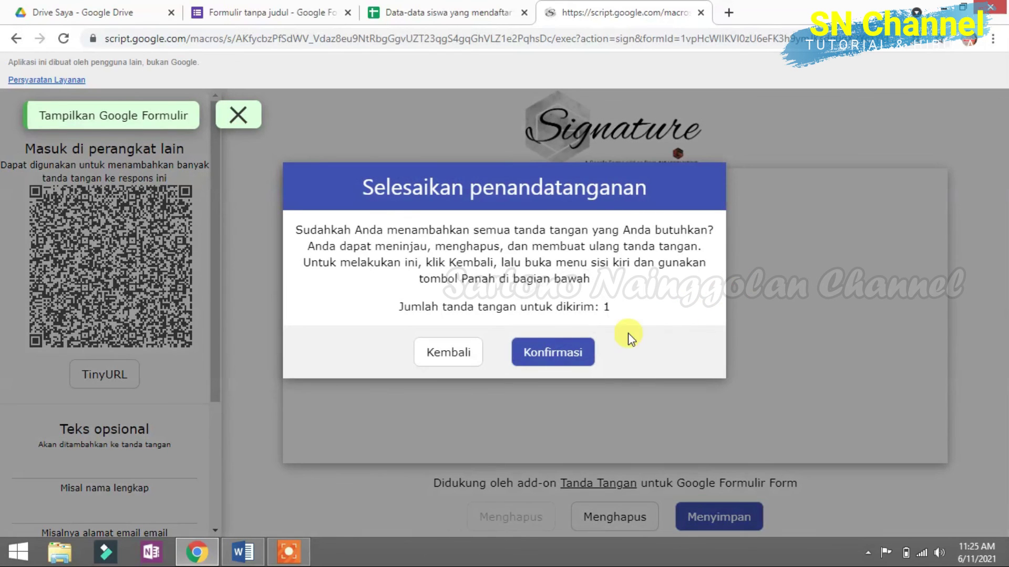
Step: Upload the drawn signature, copy its link with '1. Salin', and return via '2. Kembali ke Formulir'
{"action": "left_click", "coordinate": [565, 356]}
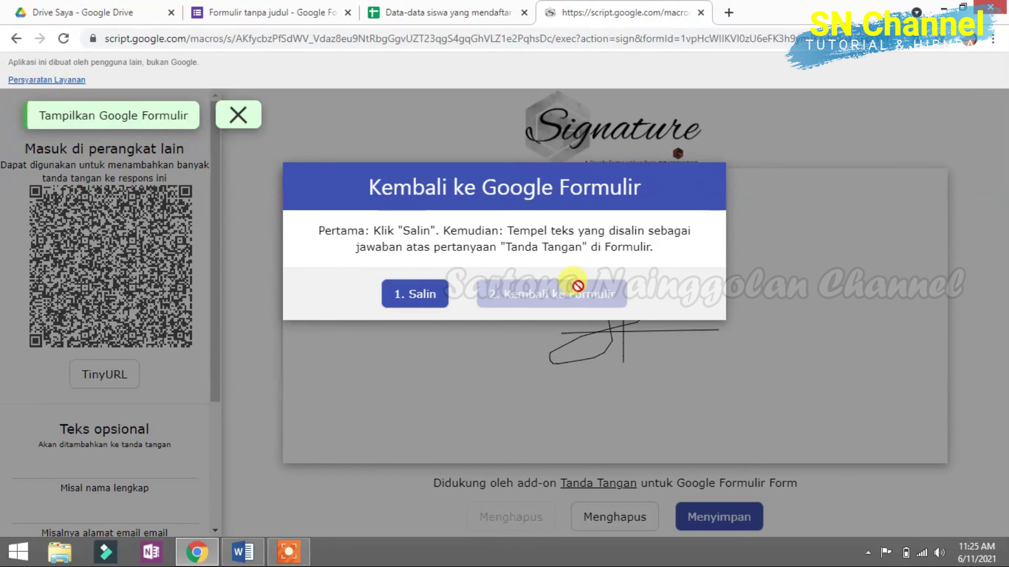
{"action": "left_click", "coordinate": [416, 297]}
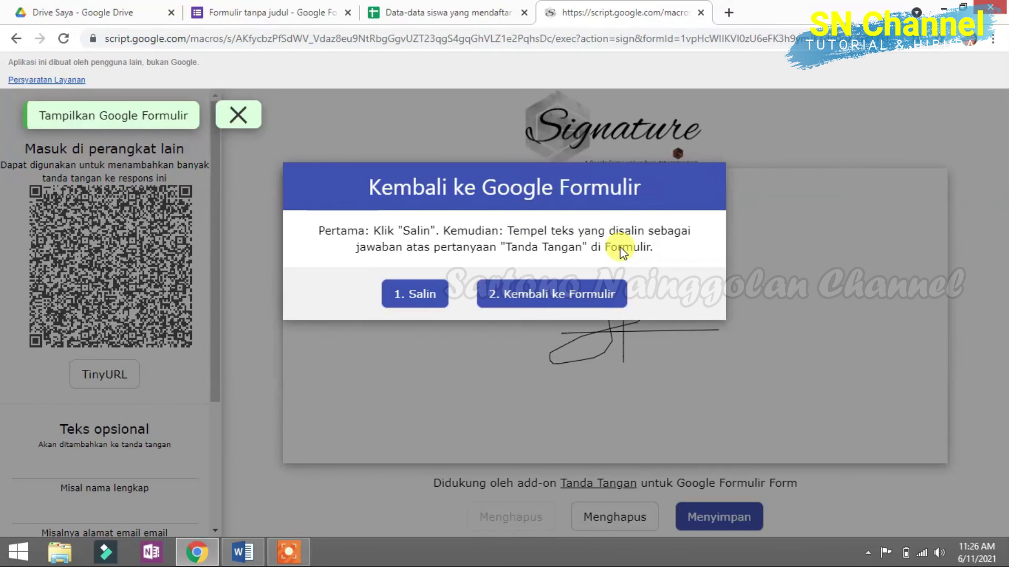
{"action": "left_click", "coordinate": [412, 295]}
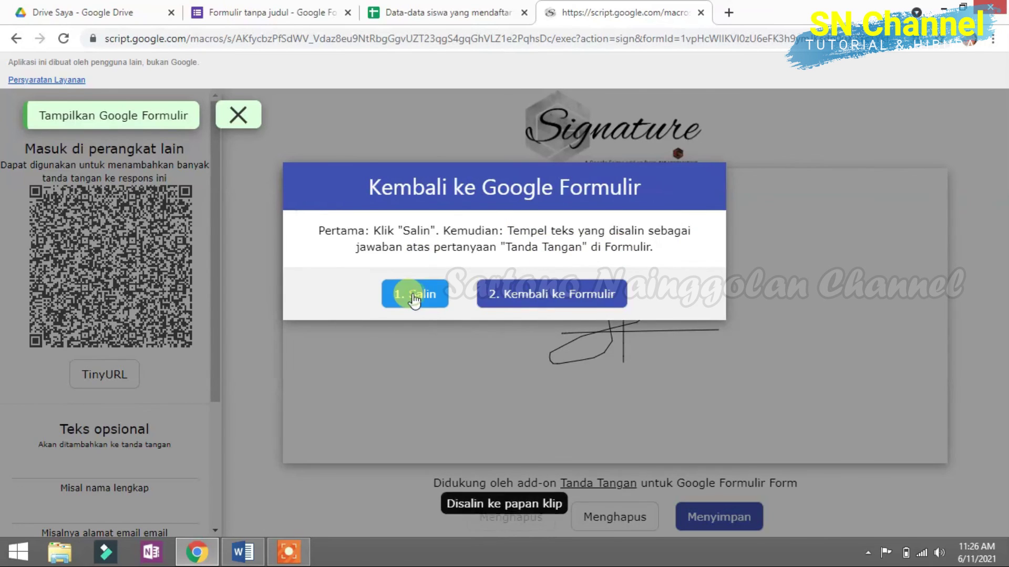
{"action": "left_click", "coordinate": [546, 299]}
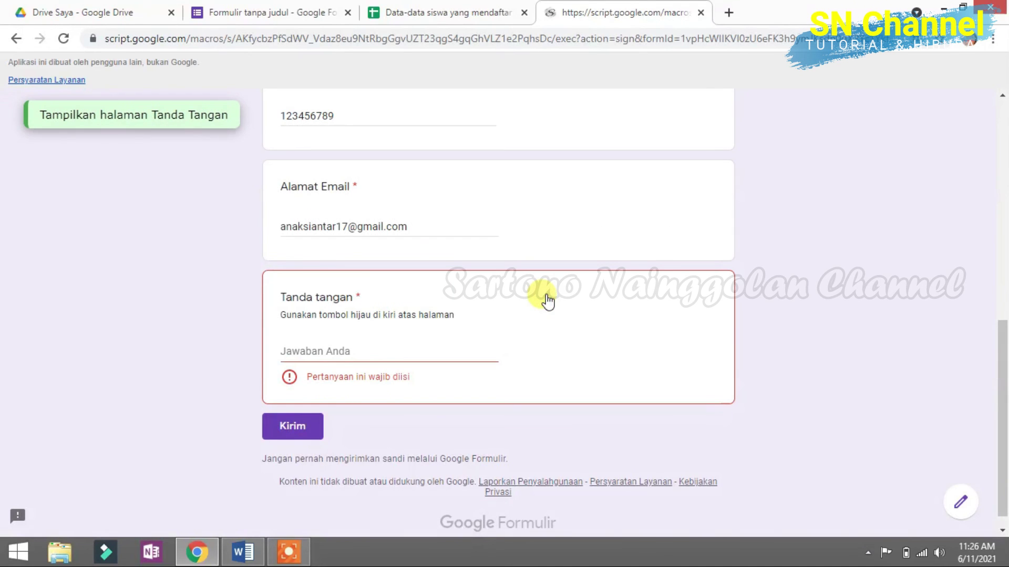
Step: Paste the signature link into Tanda tangan, submit with Kirim, then go to 'Data-data siswa yang mendaftar'
{"action": "left_click", "coordinate": [345, 355]}
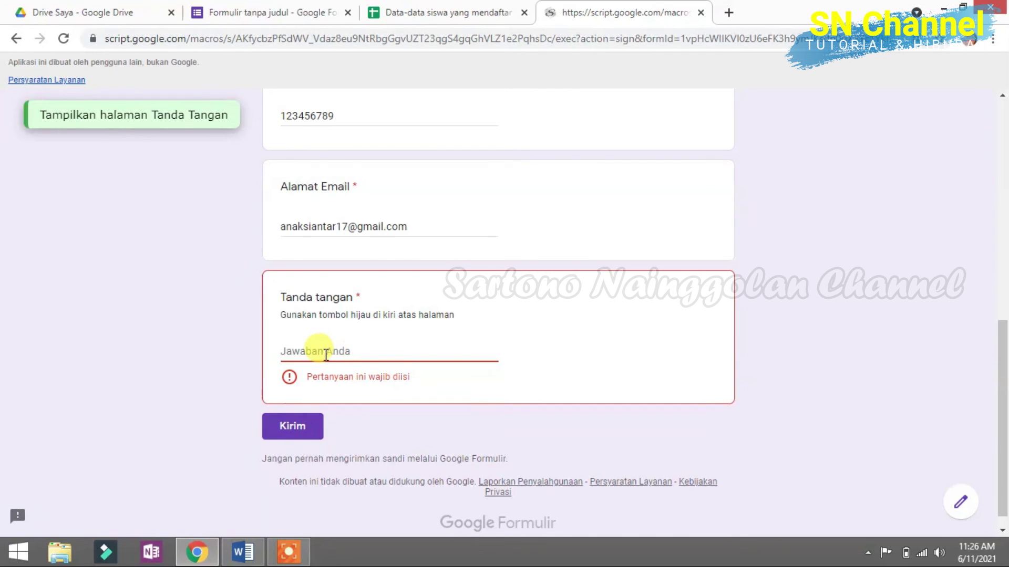
{"action": "right_click", "coordinate": [326, 355]}
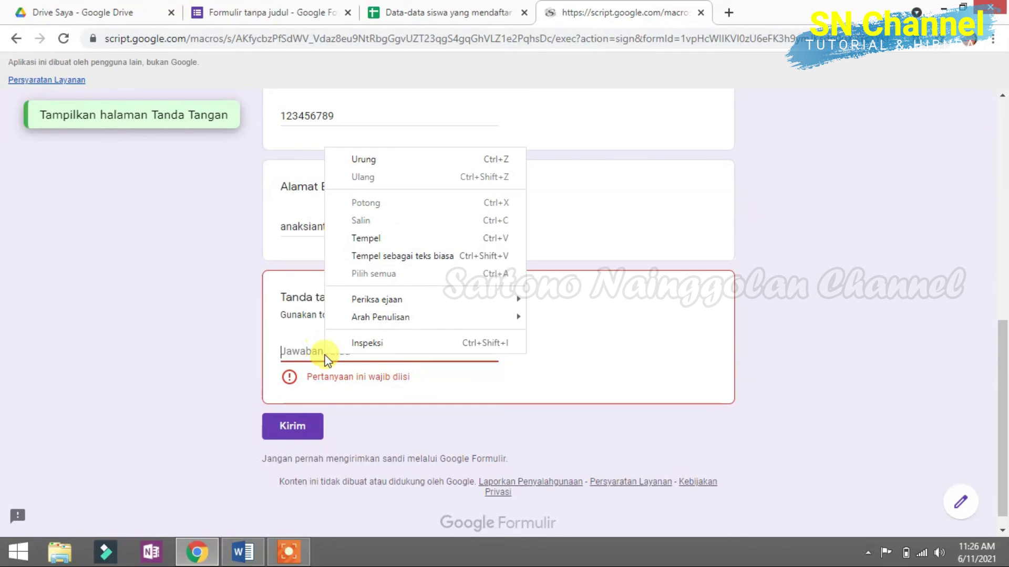
{"action": "left_click", "coordinate": [376, 240]}
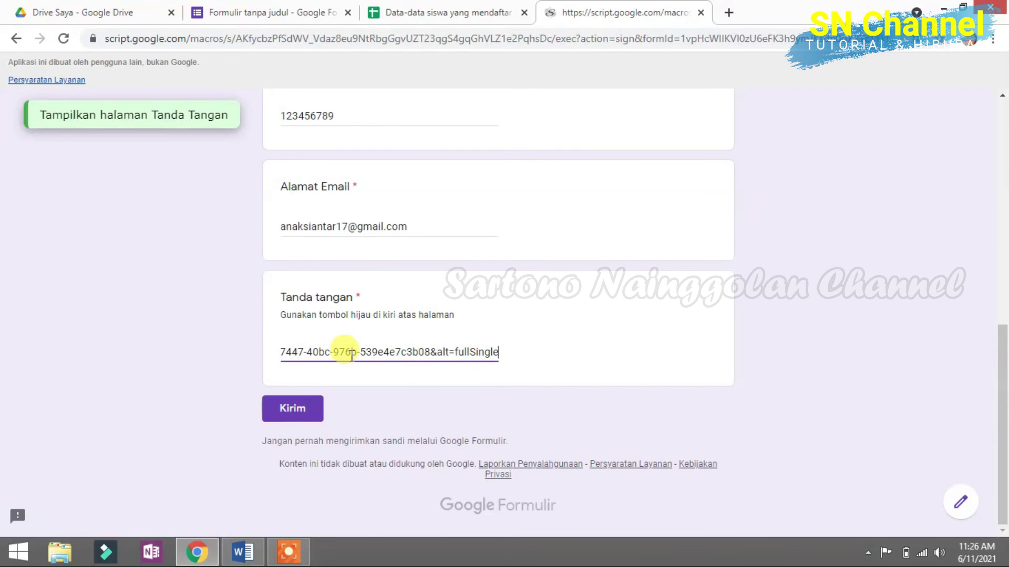
{"action": "left_click", "coordinate": [291, 409]}
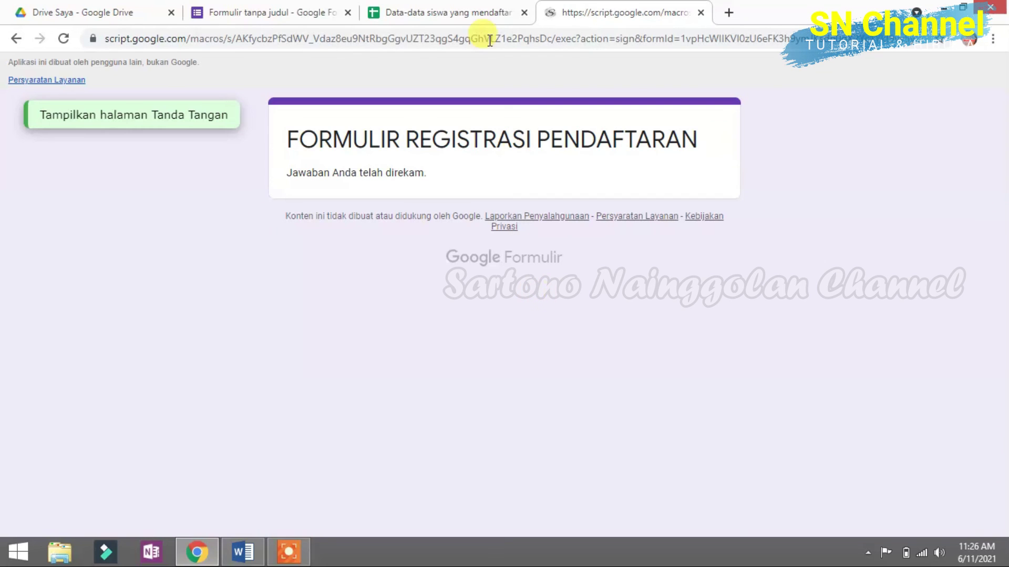
{"action": "left_click", "coordinate": [464, 20]}
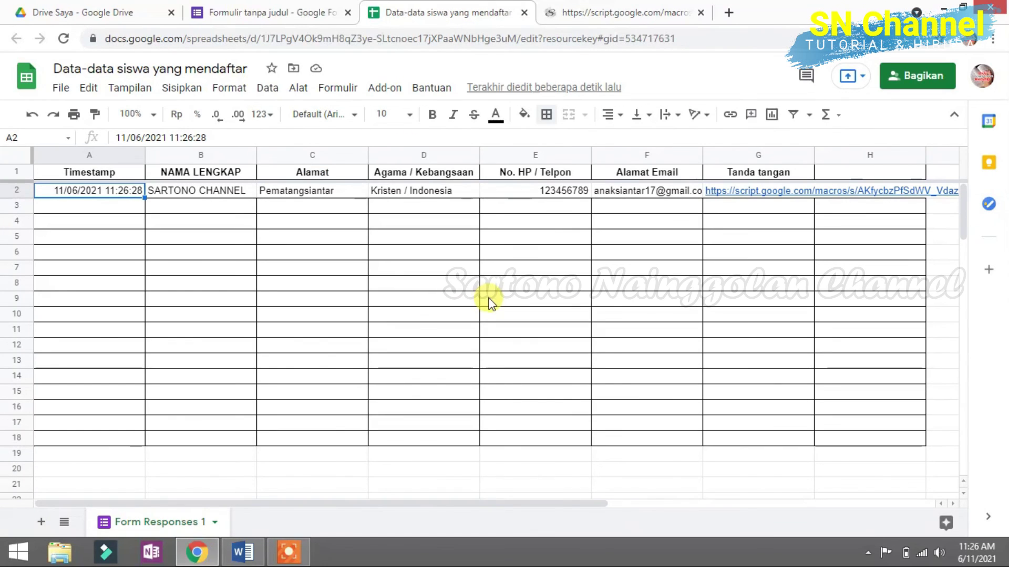
Step: Review the new response's cells A2 to F2, then open the G2 Tanda tangan link in a new tab
{"action": "left_click", "coordinate": [446, 220]}
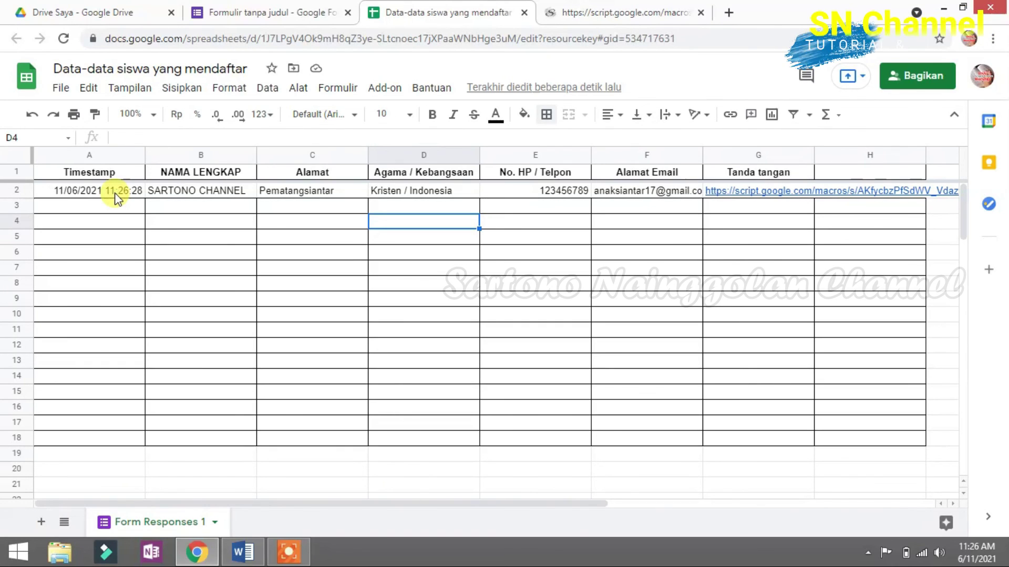
{"action": "left_click", "coordinate": [115, 193]}
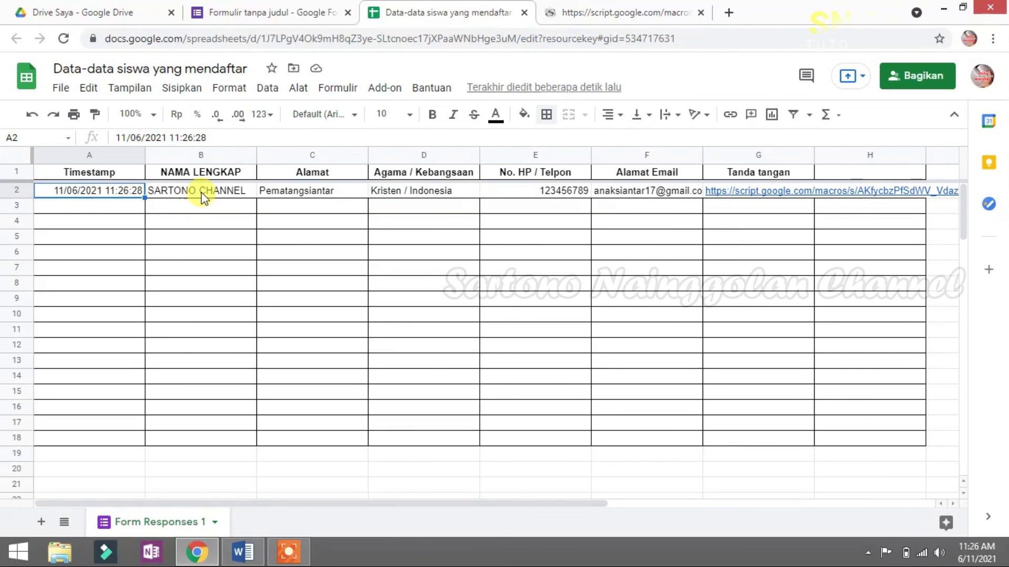
{"action": "left_click", "coordinate": [309, 191]}
{"action": "left_click", "coordinate": [397, 192]}
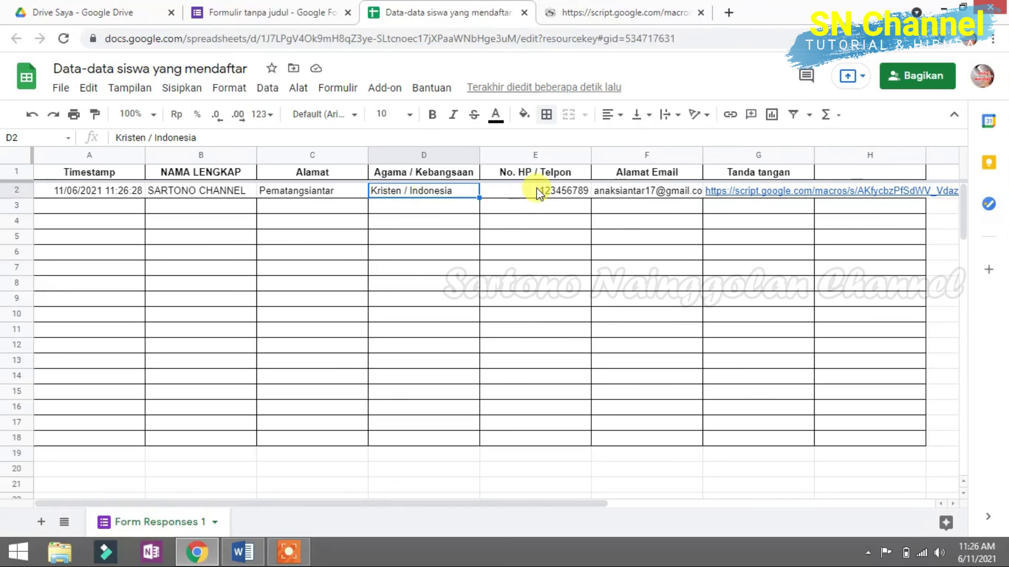
{"action": "left_click", "coordinate": [539, 193]}
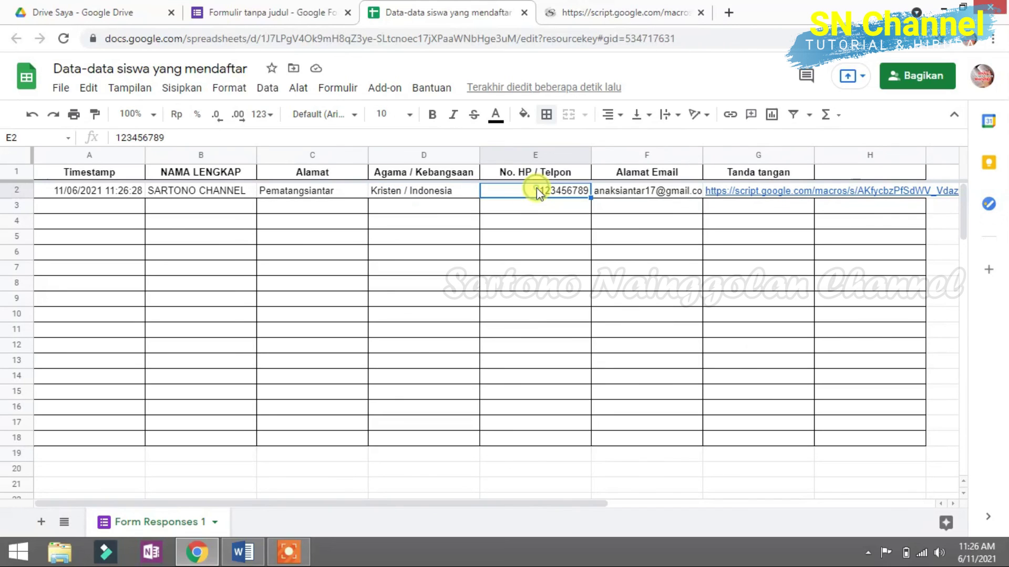
{"action": "left_click", "coordinate": [652, 193]}
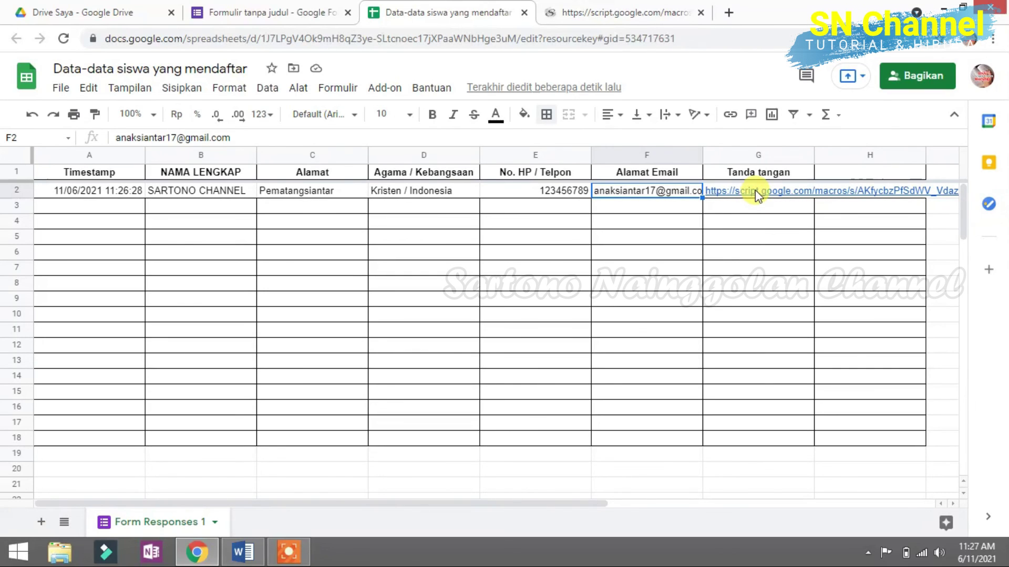
{"action": "mouse_move", "coordinate": [754, 190]}
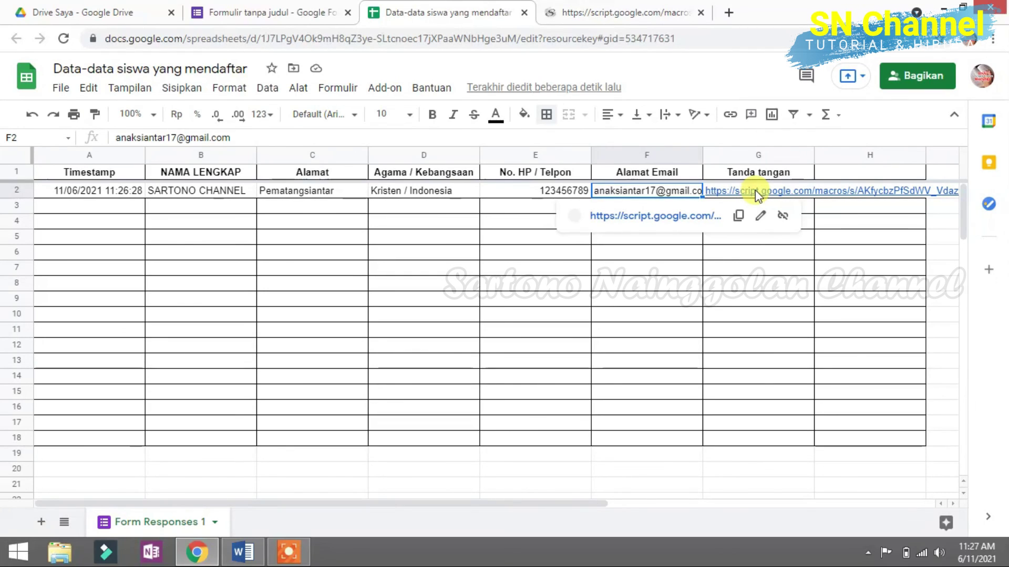
{"action": "left_click", "coordinate": [688, 214]}
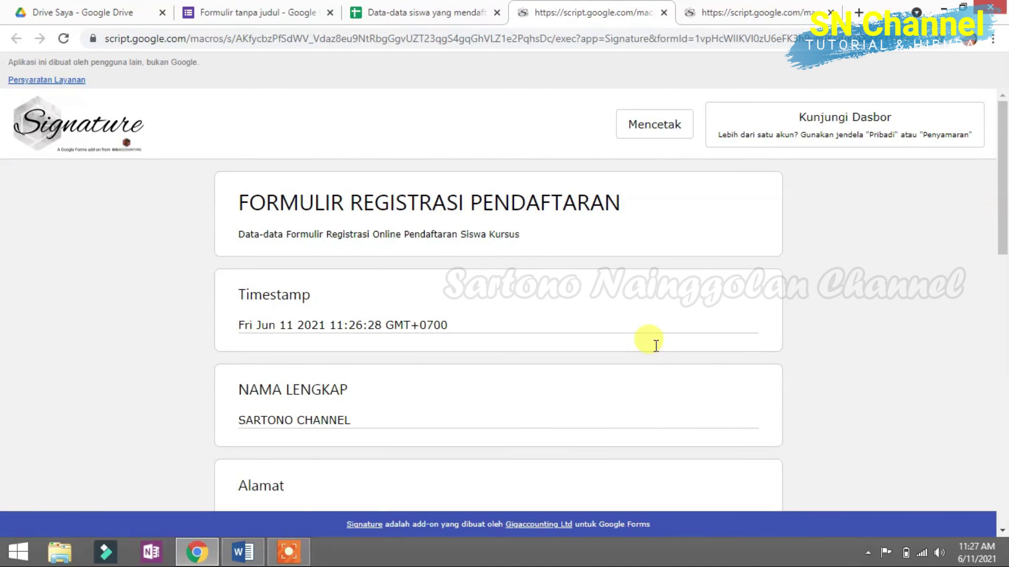
{"action": "scroll", "coordinate": [656, 345], "scroll_direction": "down", "scroll_amount": 3}
{"action": "scroll", "coordinate": [614, 257], "scroll_direction": "down", "scroll_amount": 2}
{"action": "scroll", "coordinate": [613, 264], "scroll_direction": "up", "scroll_amount": 5}
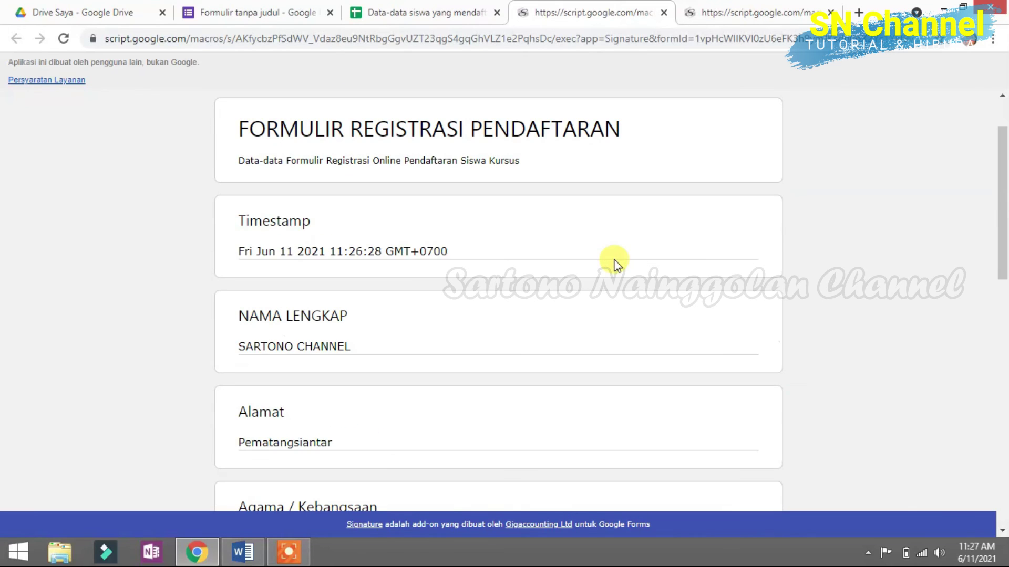
{"action": "scroll", "coordinate": [306, 253], "scroll_direction": "down", "scroll_amount": 3}
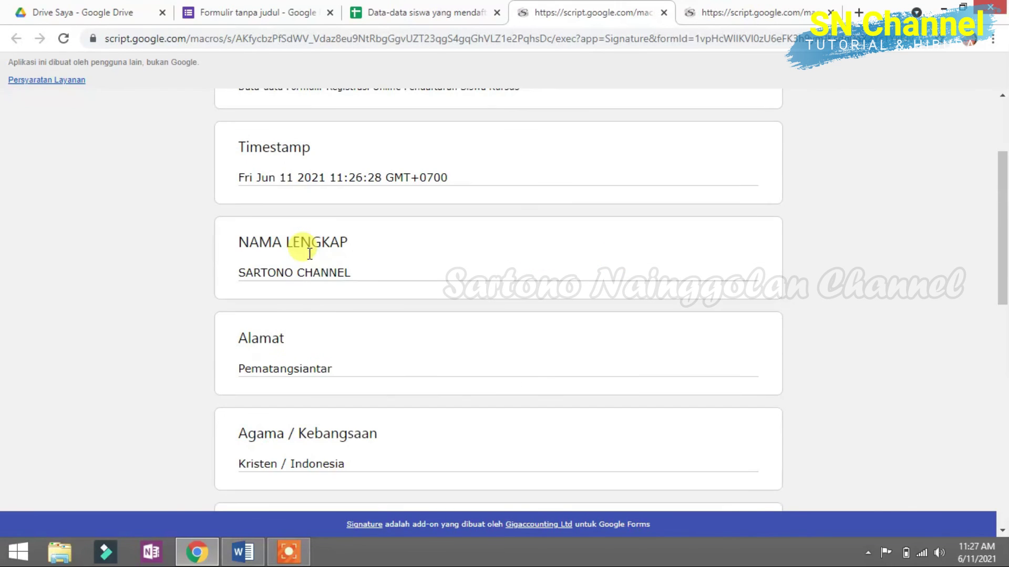
{"action": "scroll", "coordinate": [324, 275], "scroll_direction": "up", "scroll_amount": 1}
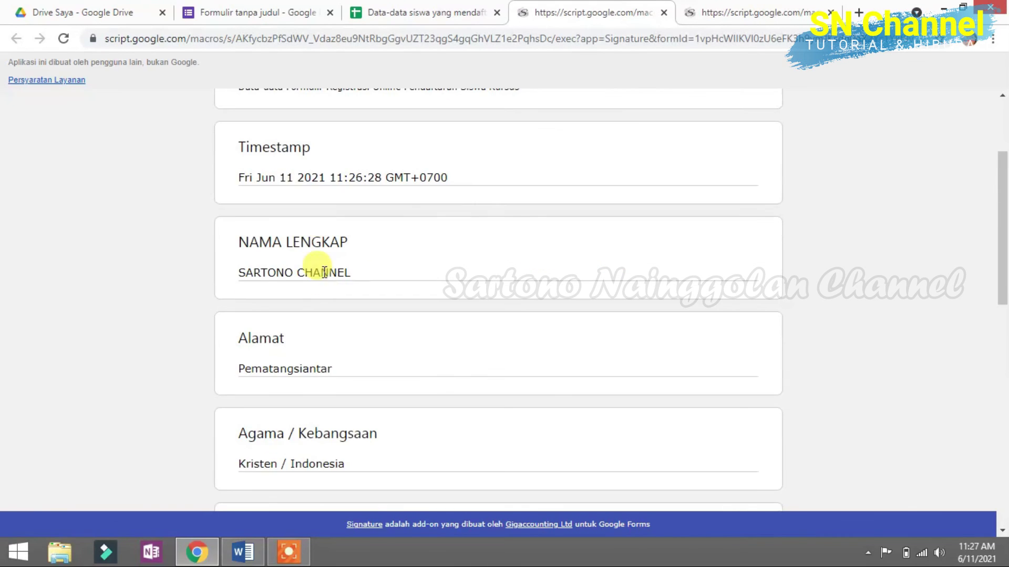
{"action": "scroll", "coordinate": [325, 236], "scroll_direction": "down", "scroll_amount": 3}
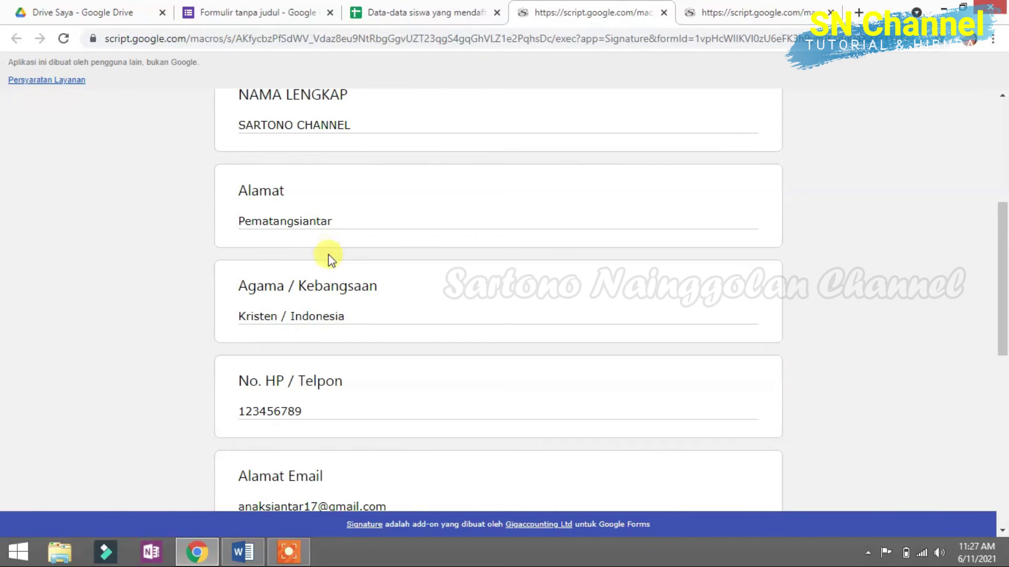
{"action": "scroll", "coordinate": [331, 257], "scroll_direction": "down", "scroll_amount": 1}
{"action": "scroll", "coordinate": [350, 342], "scroll_direction": "down", "scroll_amount": 1}
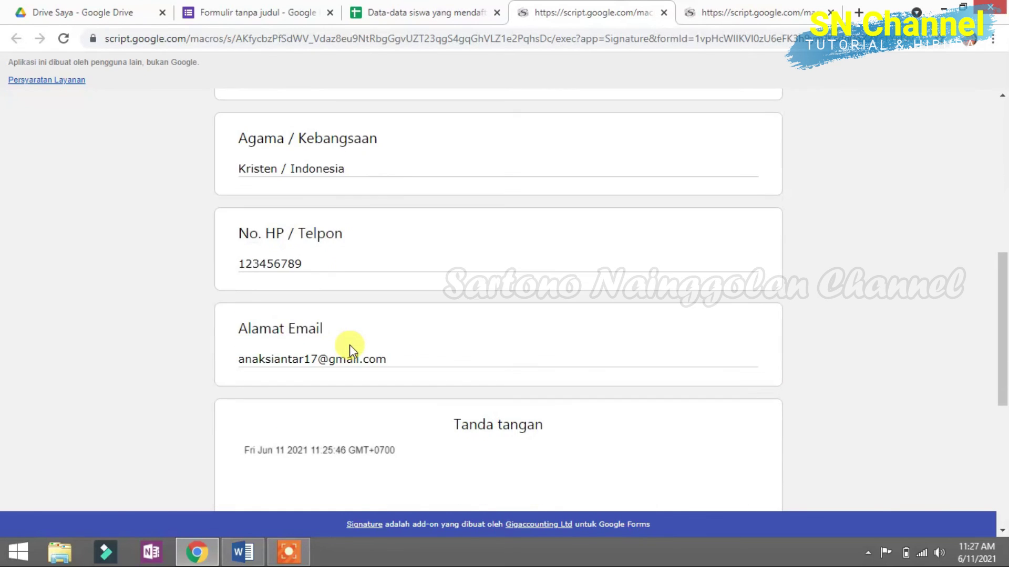
{"action": "scroll", "coordinate": [481, 336], "scroll_direction": "down", "scroll_amount": 3}
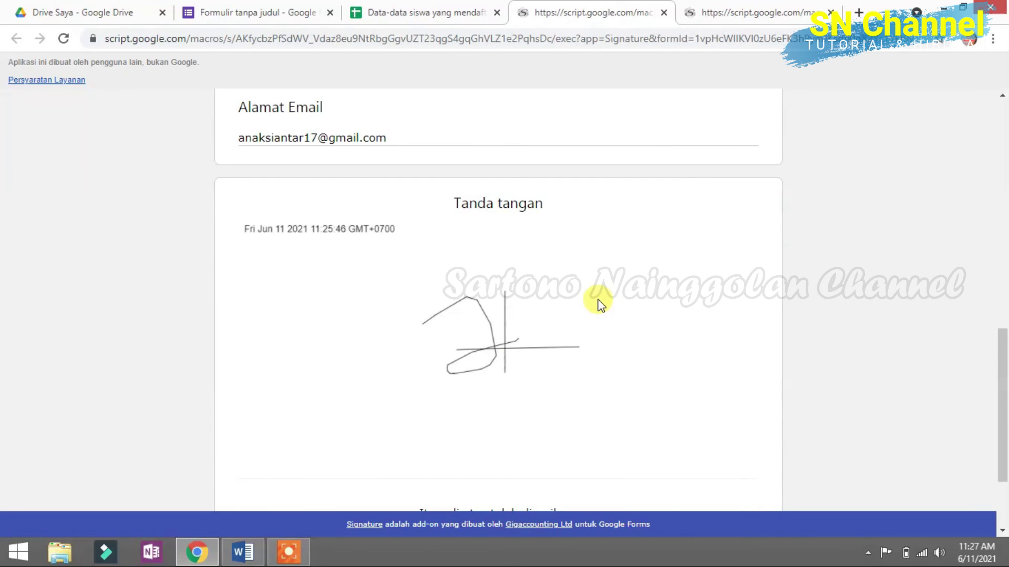
{"action": "scroll", "coordinate": [600, 305], "scroll_direction": "down", "scroll_amount": 2}
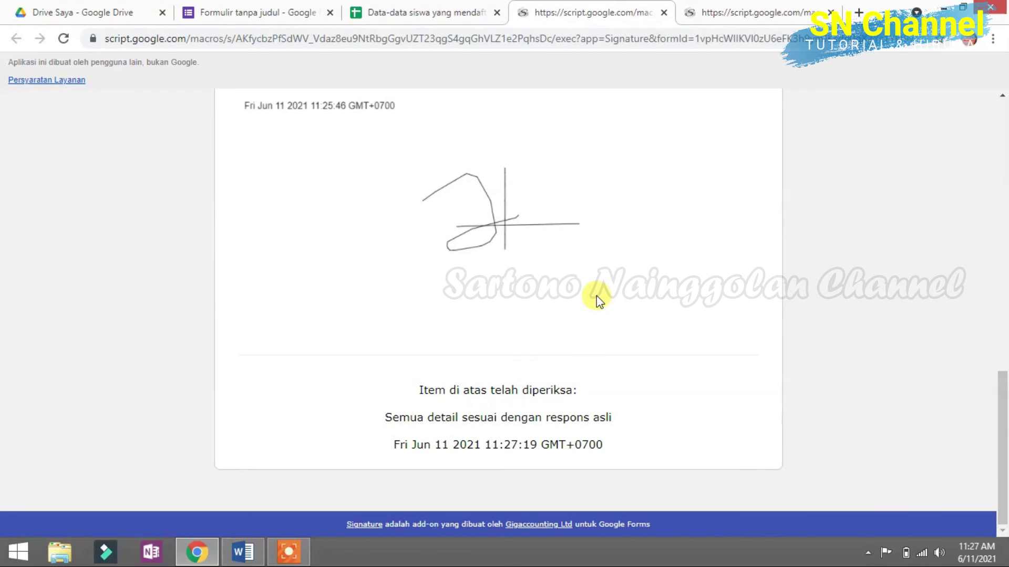
{"action": "scroll", "coordinate": [497, 315], "scroll_direction": "up", "scroll_amount": 15}
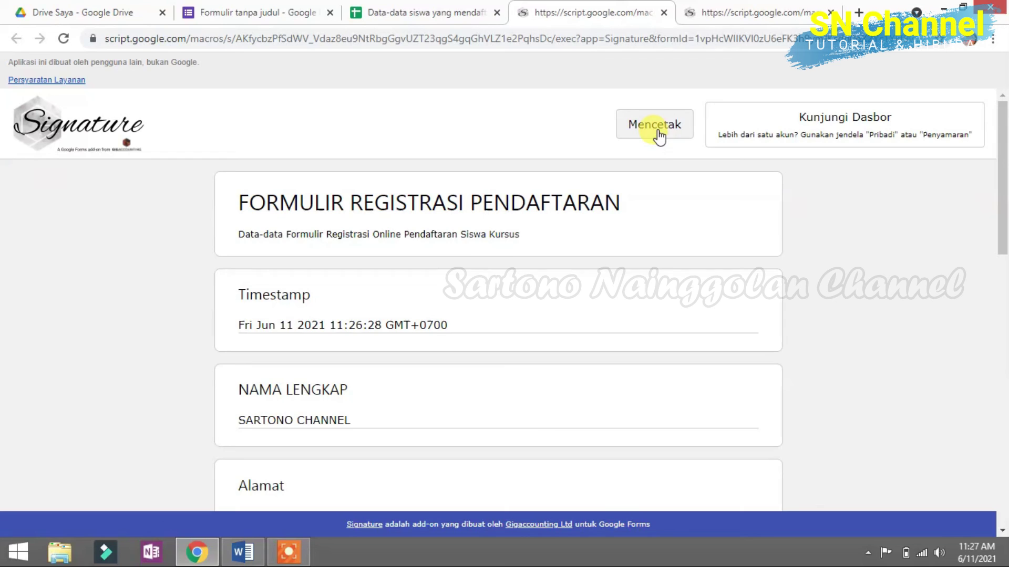
Step: Preview the signed response with Mencetak, close the preview, and minimise Chrome to the desktop
{"action": "left_click", "coordinate": [657, 131]}
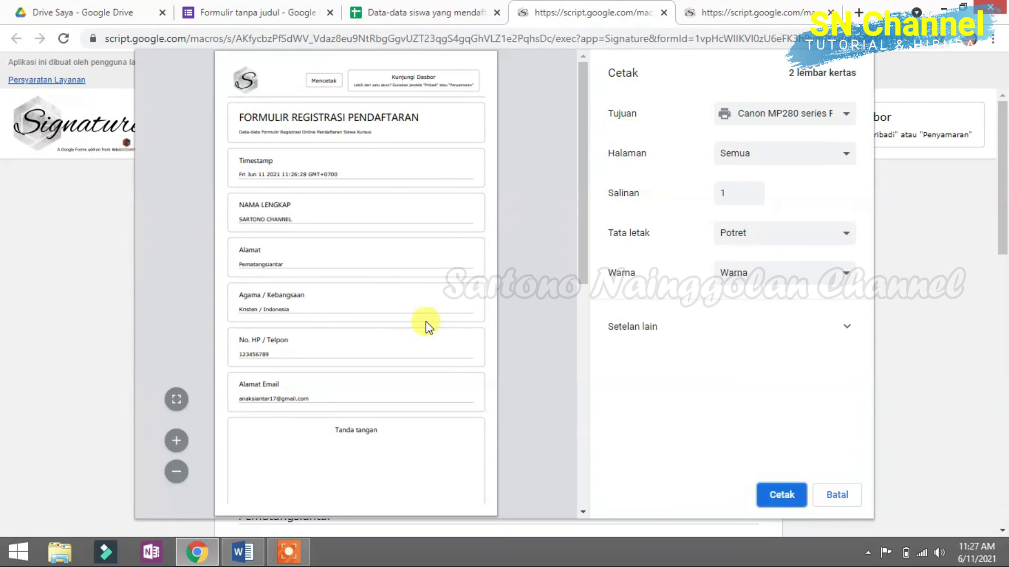
{"action": "scroll", "coordinate": [425, 326], "scroll_direction": "down", "scroll_amount": 3}
{"action": "scroll", "coordinate": [425, 328], "scroll_direction": "down", "scroll_amount": 5}
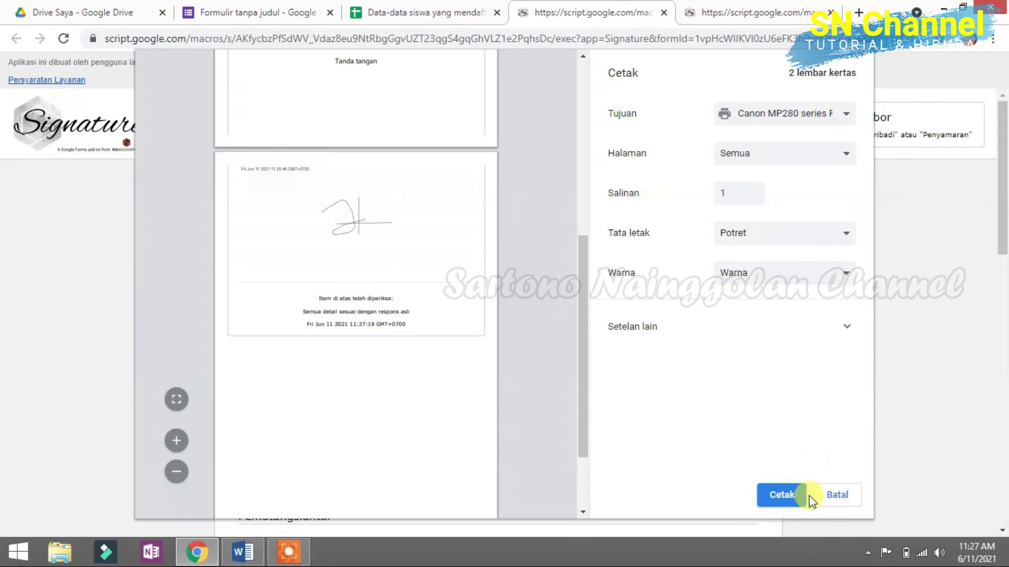
{"action": "left_click", "coordinate": [847, 498]}
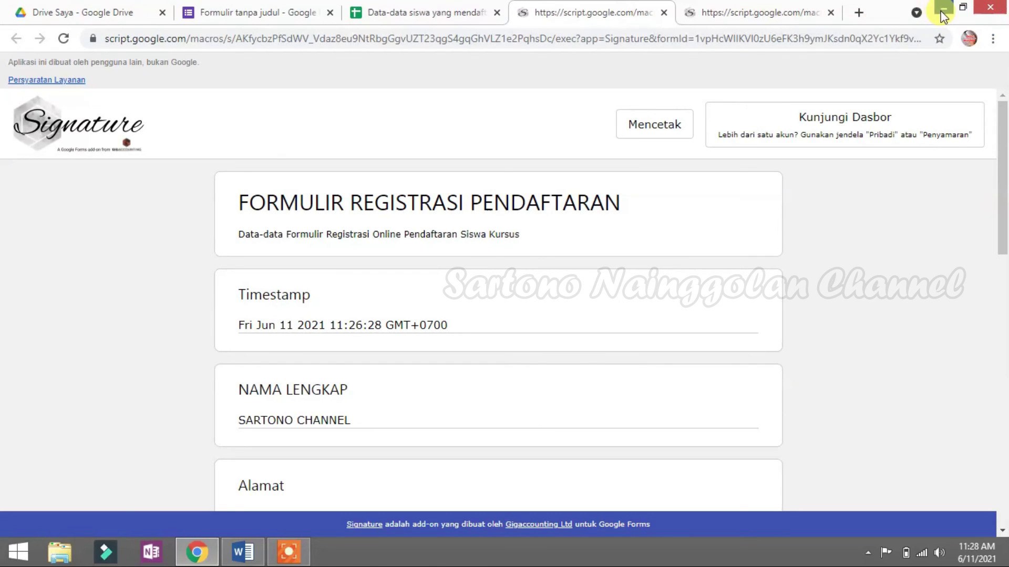
{"action": "key", "text": "super+d"}
{"action": "left_click", "coordinate": [288, 551]}
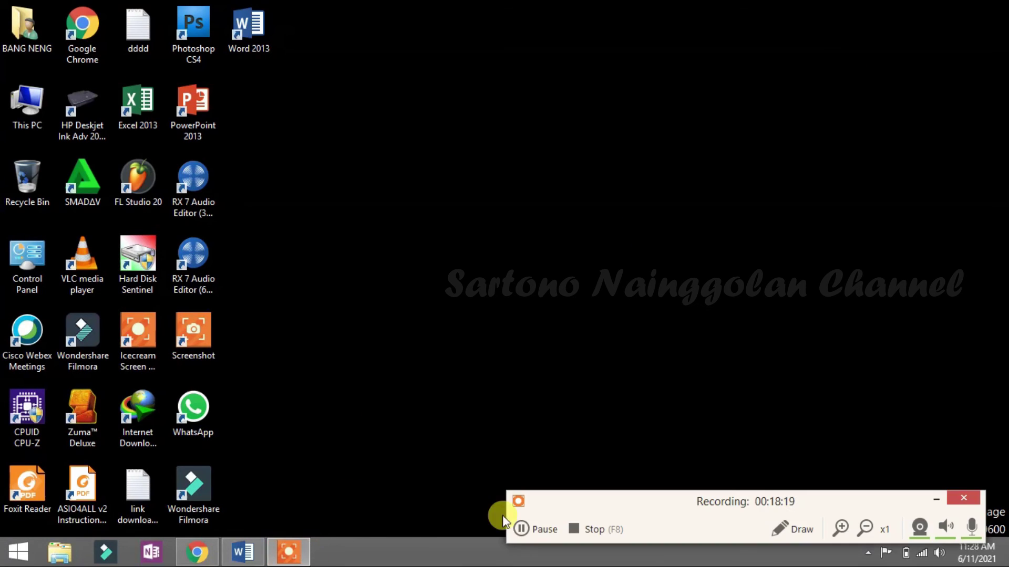